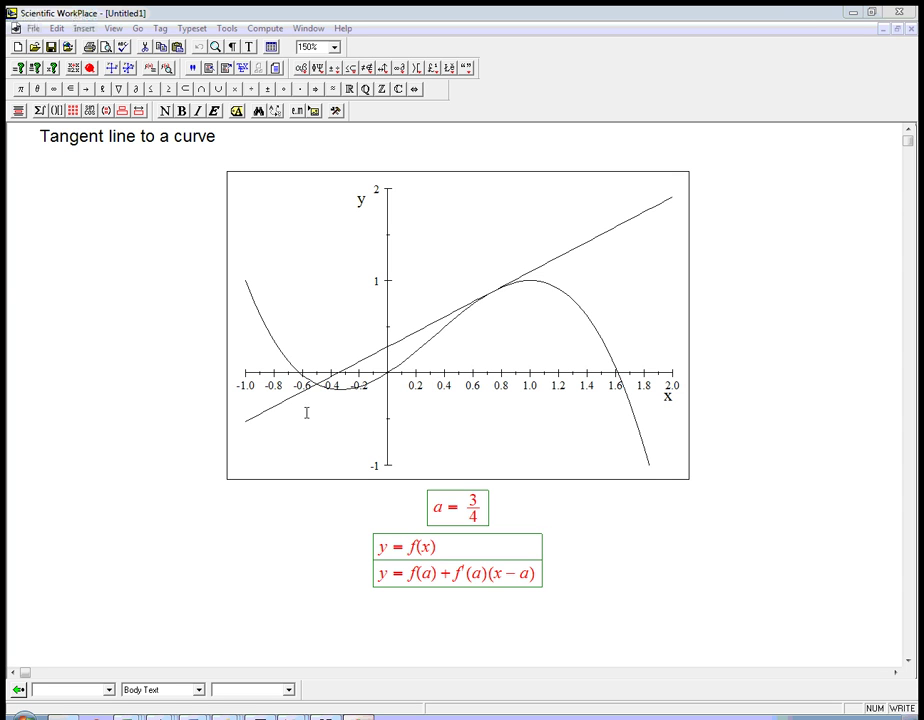
# Change a = 3/4 to x₀ = 3/4.
pyautogui.click(377, 550)
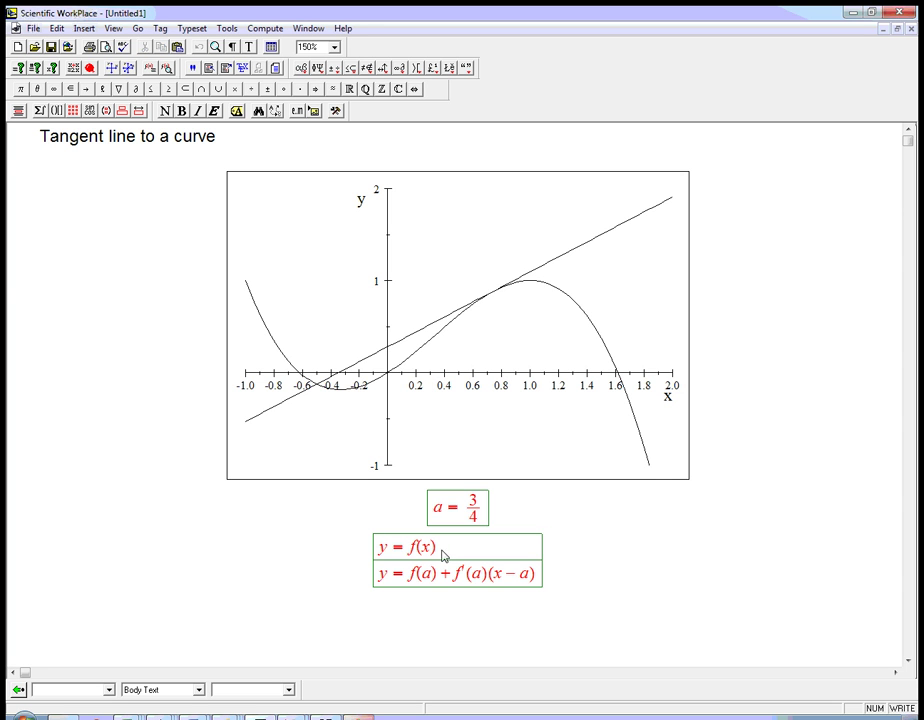
pyautogui.moveTo(443, 555); pyautogui.dragTo(381, 548)
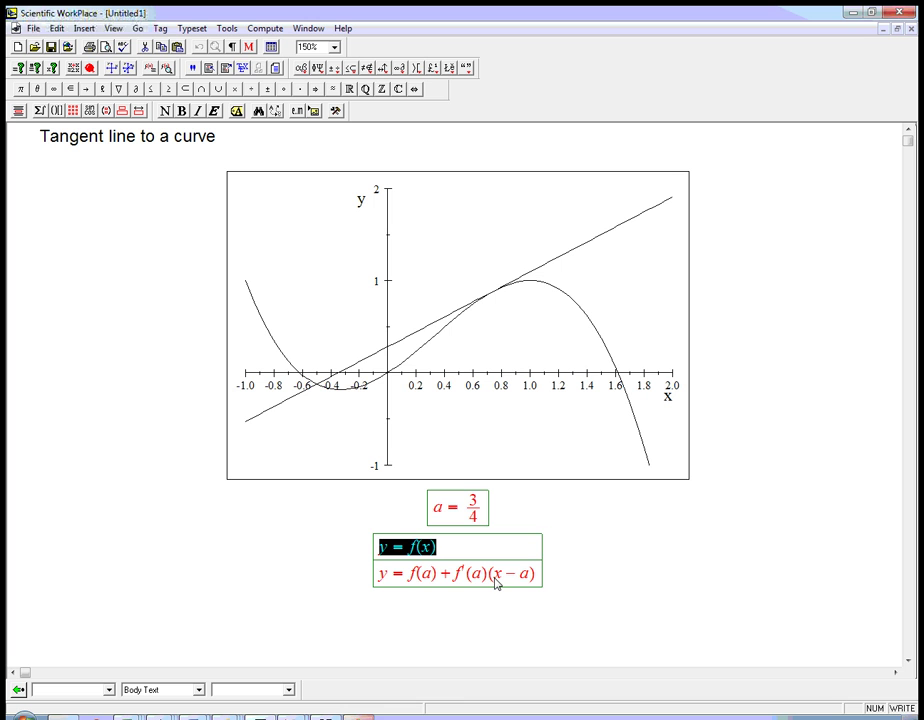
pyautogui.click(453, 514)
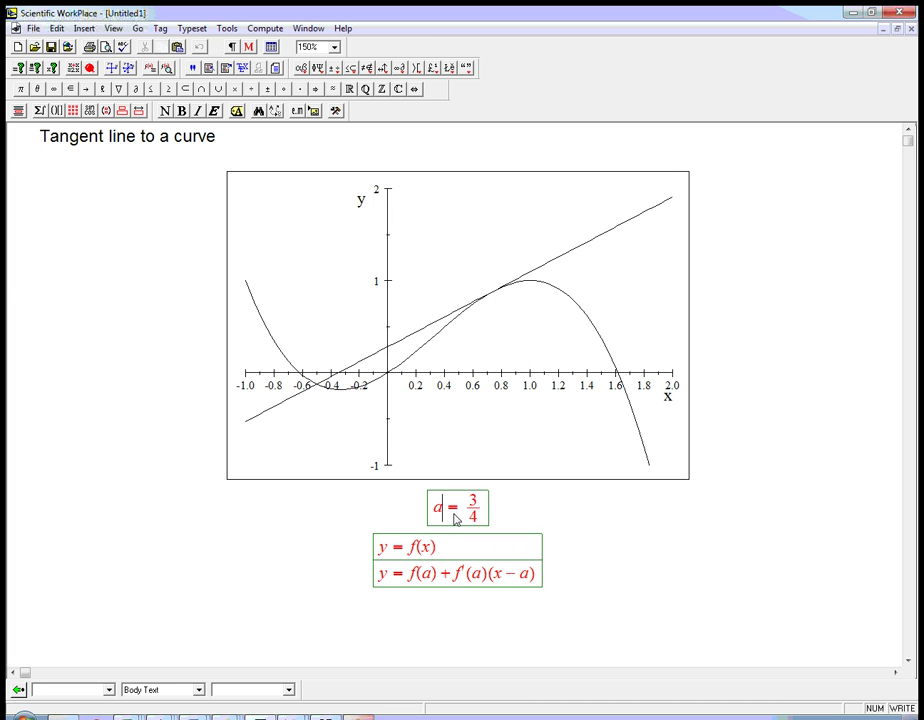
pyautogui.press('BackSpace')
pyautogui.write('x')
pyautogui.hotkey('ctrl', 'l')
pyautogui.write('0')
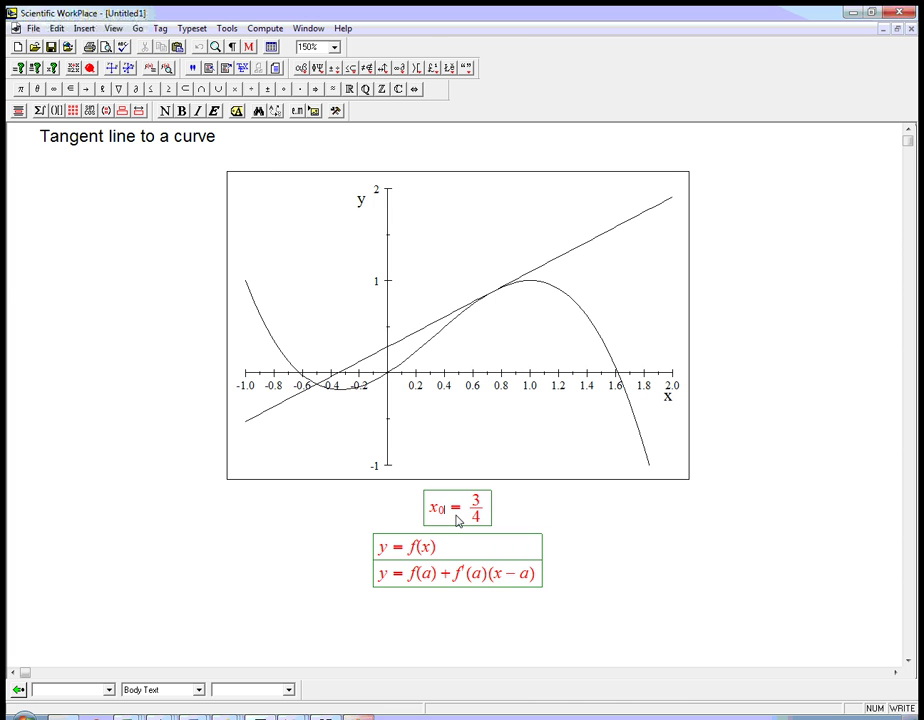
# Replace a with x₀ in f(a) and f′(a) of the tangent-line equation.
pyautogui.press('Left')
pyautogui.hotkey('shift', 'Left')
pyautogui.write('x')
pyautogui.hotkey('ctrl', 'l')
pyautogui.write('0')
pyautogui.press('Right')
pyautogui.press('Right')
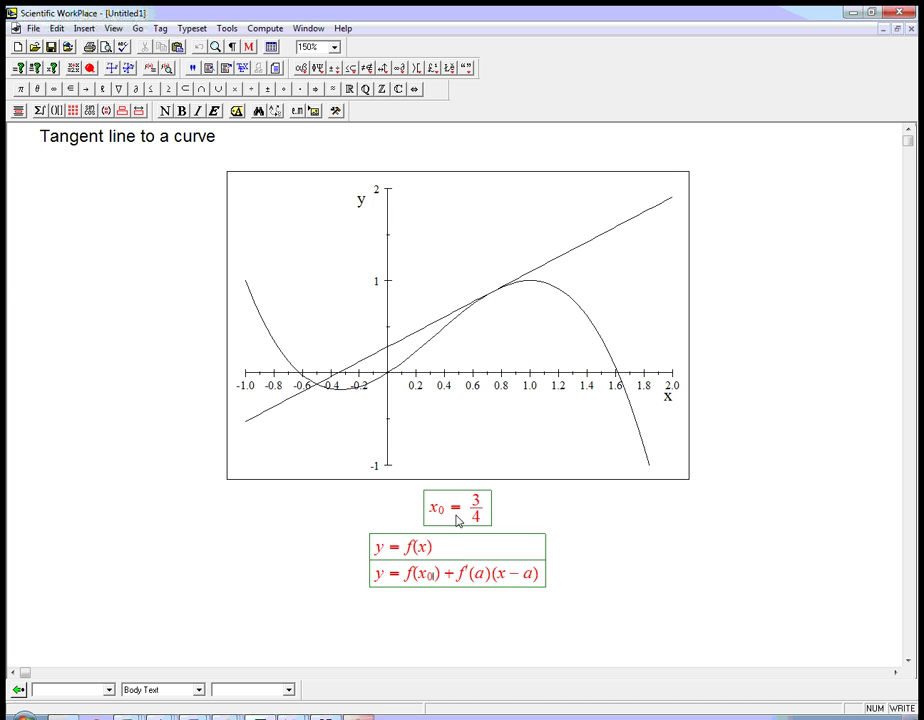
pyautogui.press('Right')
pyautogui.press('Right')
pyautogui.press('Right')
# Replace a with x₀ in the (x − a) factor.
pyautogui.press('Right')
pyautogui.hotkey('shift', 'Right')
pyautogui.write('x')
pyautogui.hotkey('ctrl', 'l')
pyautogui.write('0')
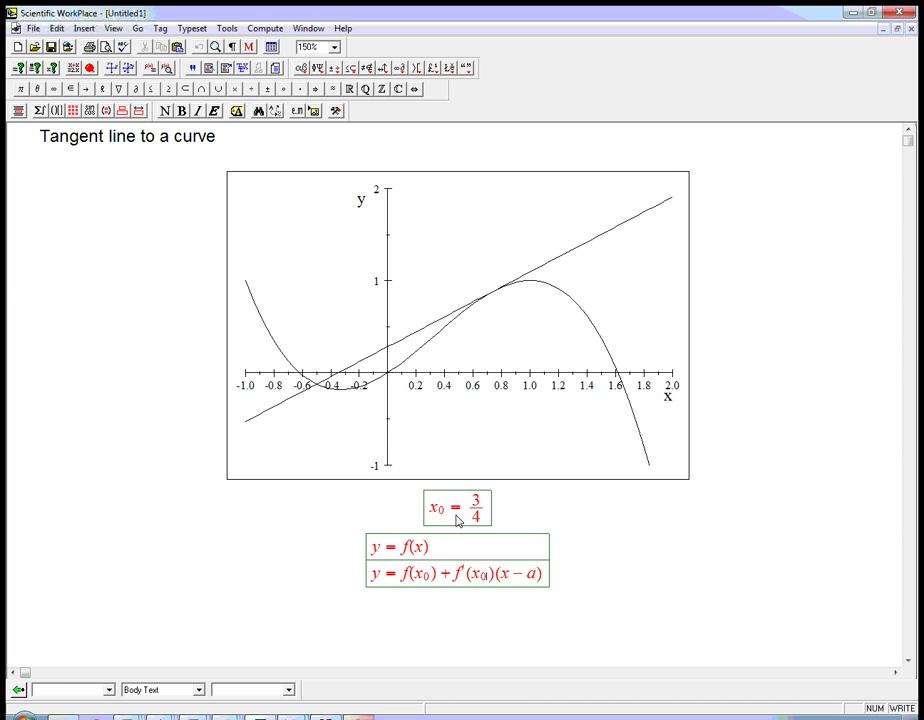
pyautogui.press('Right')
pyautogui.press('Right')
pyautogui.press('Right')
pyautogui.press('Right')
pyautogui.press('Right')
pyautogui.hotkey('shift', 'Right')
pyautogui.write('x')
pyautogui.hotkey('ctrl', 'l')
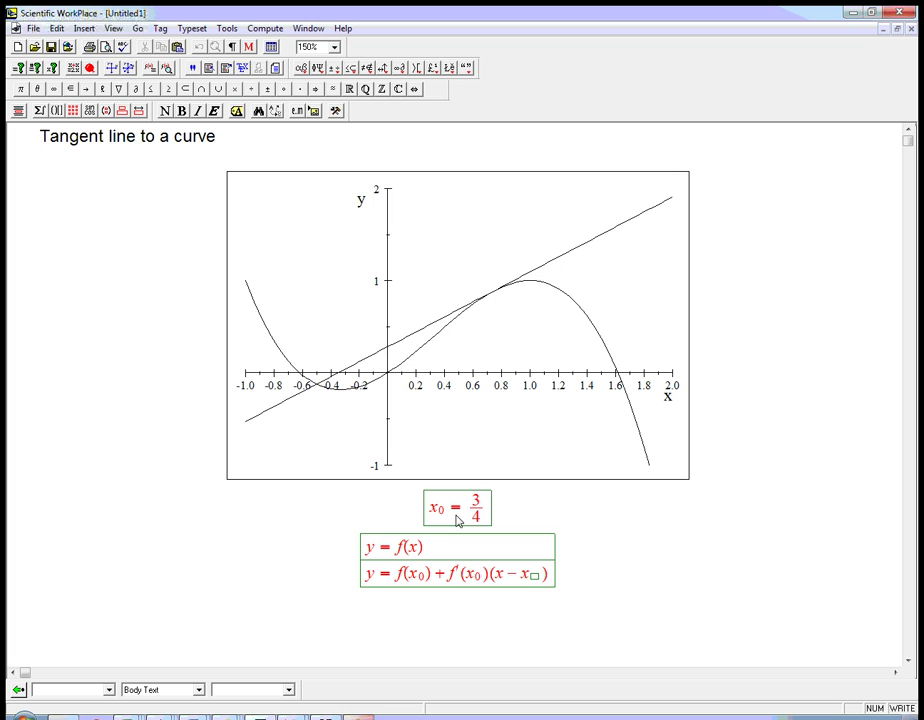
pyautogui.write('0')
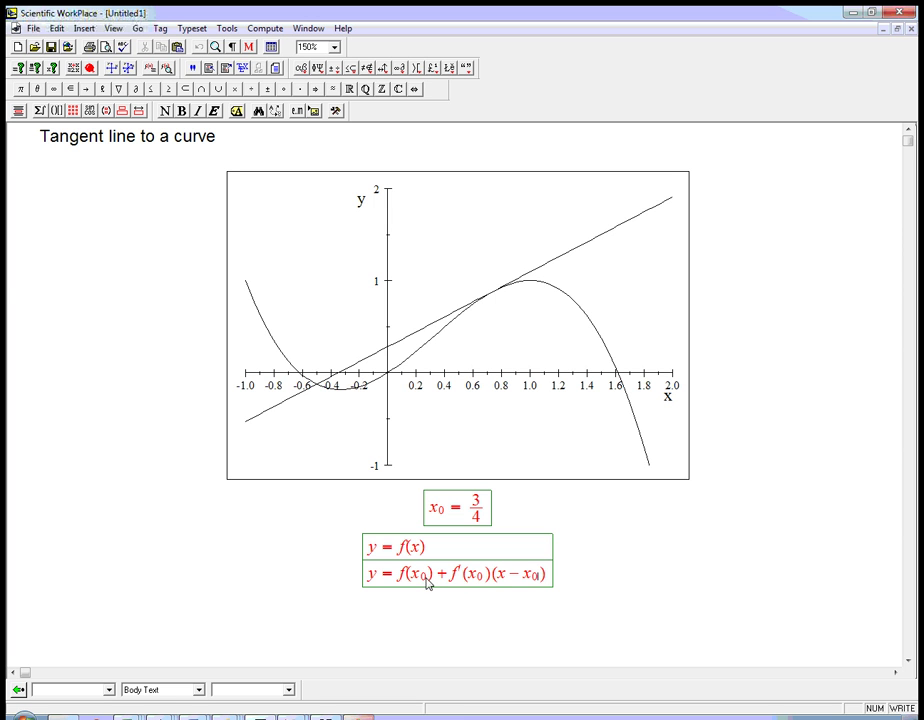
pyautogui.click(547, 582)
# Scroll to the Tangent plane to a graph 3-D plot and open it in VCam.
pyautogui.click(908, 660)
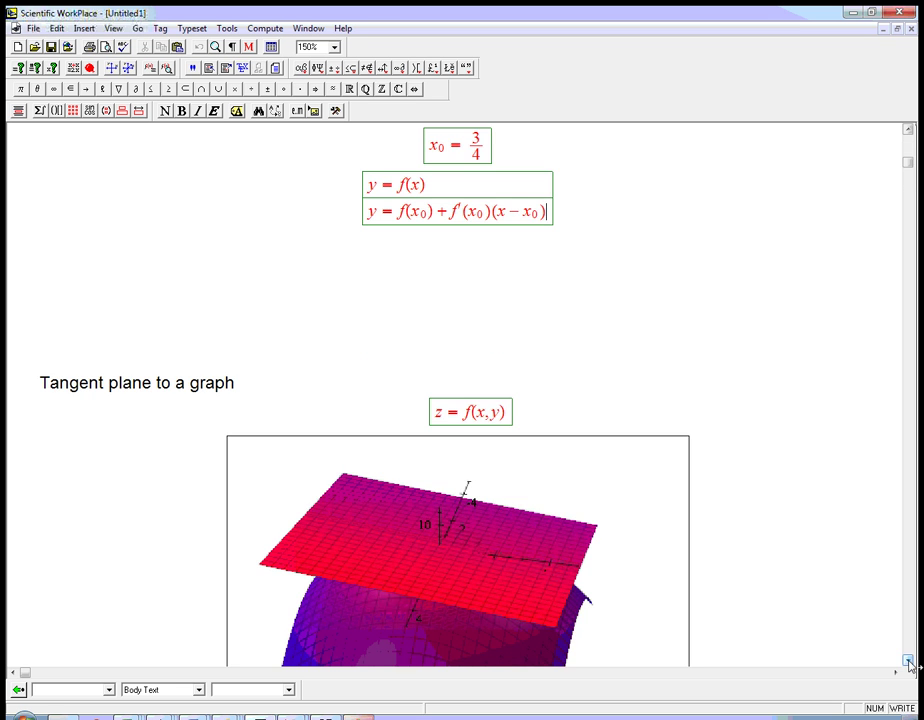
pyautogui.click(908, 660)
pyautogui.click(908, 660)
pyautogui.click(908, 660)
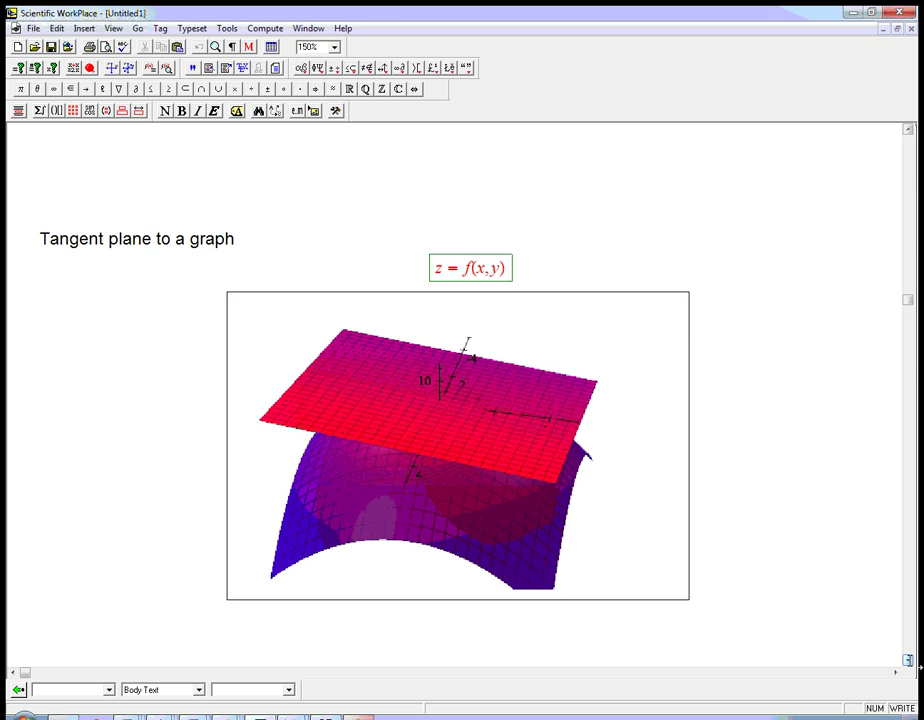
pyautogui.click(908, 660)
pyautogui.click(665, 519)
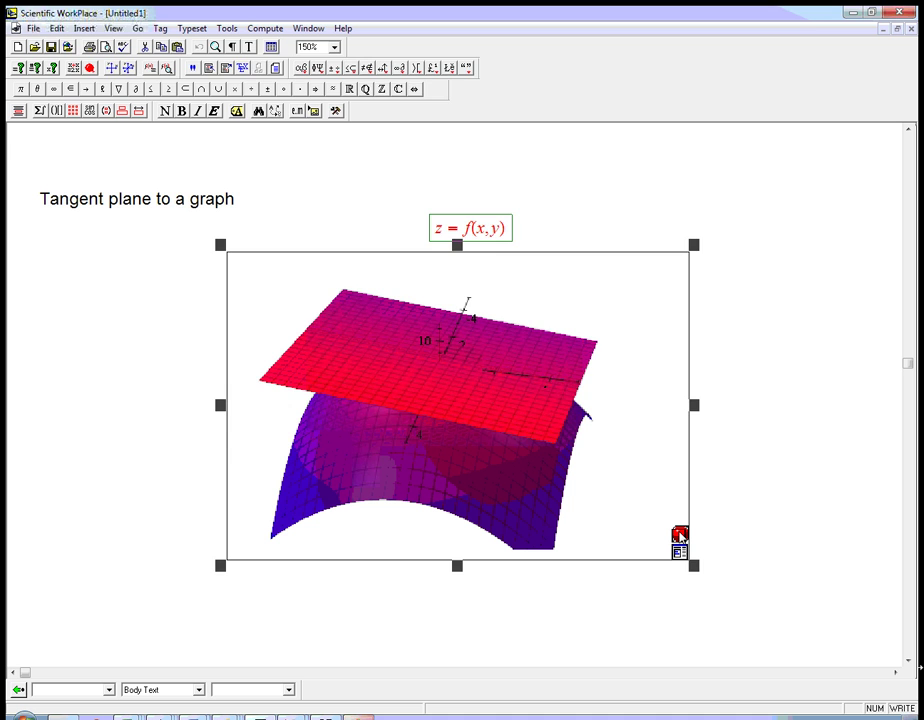
pyautogui.click(680, 534)
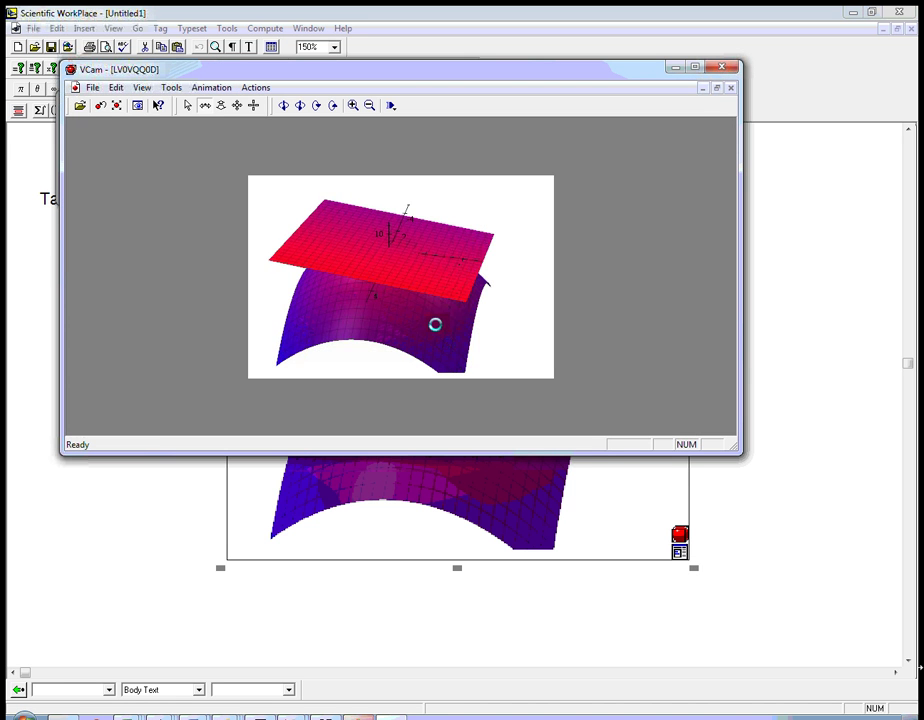
# Rotate the plot until the surface arches up beneath the tangent plane.
pyautogui.moveTo(435, 324); pyautogui.dragTo(345, 281)
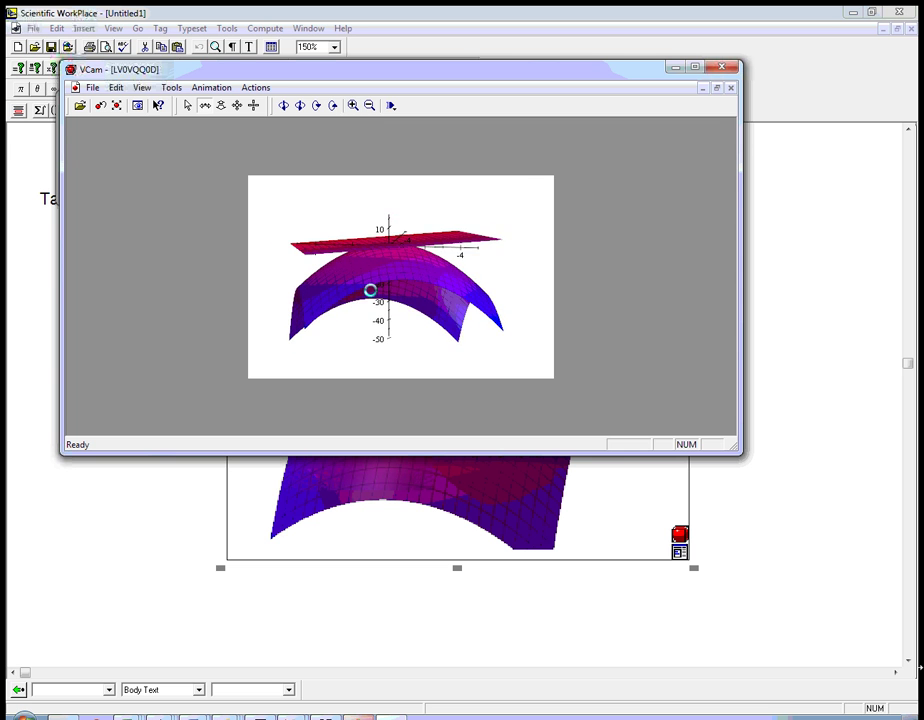
pyautogui.moveTo(471, 291)
pyautogui.mouseDown()
pyautogui.moveTo(472, 322)
pyautogui.moveTo(469, 285)
pyautogui.mouseUp()
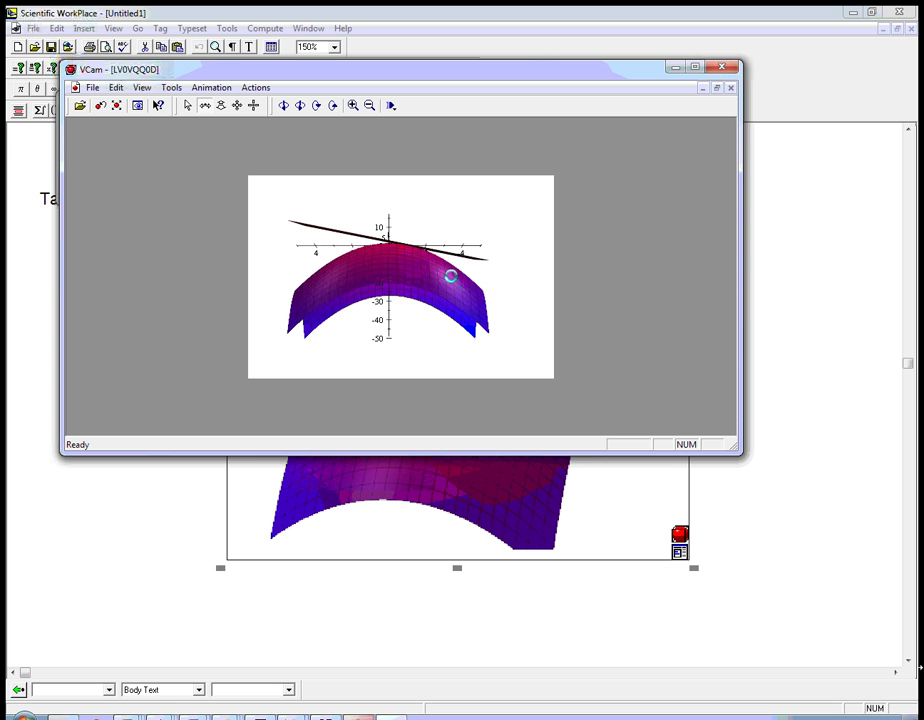
pyautogui.moveTo(444, 291); pyautogui.dragTo(484, 284)
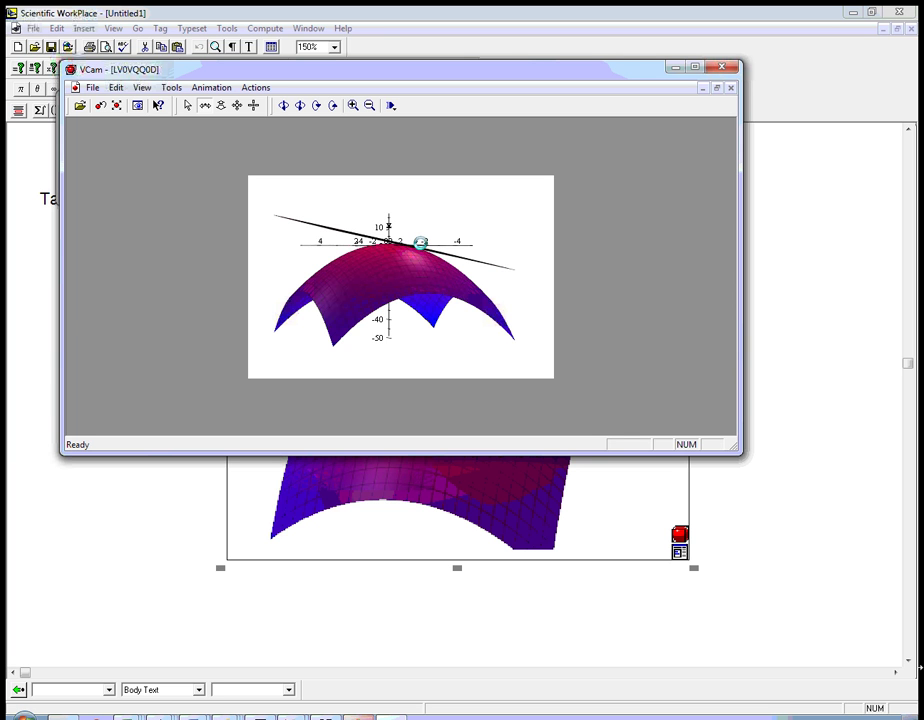
pyautogui.moveTo(463, 278); pyautogui.dragTo(424, 302)
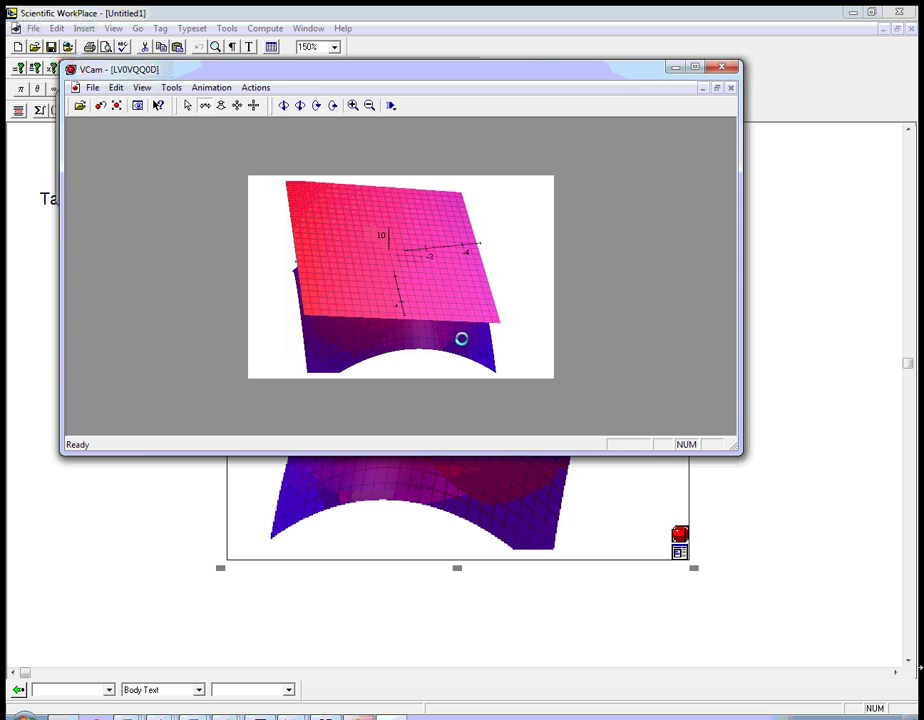
pyautogui.moveTo(461, 339); pyautogui.dragTo(409, 294)
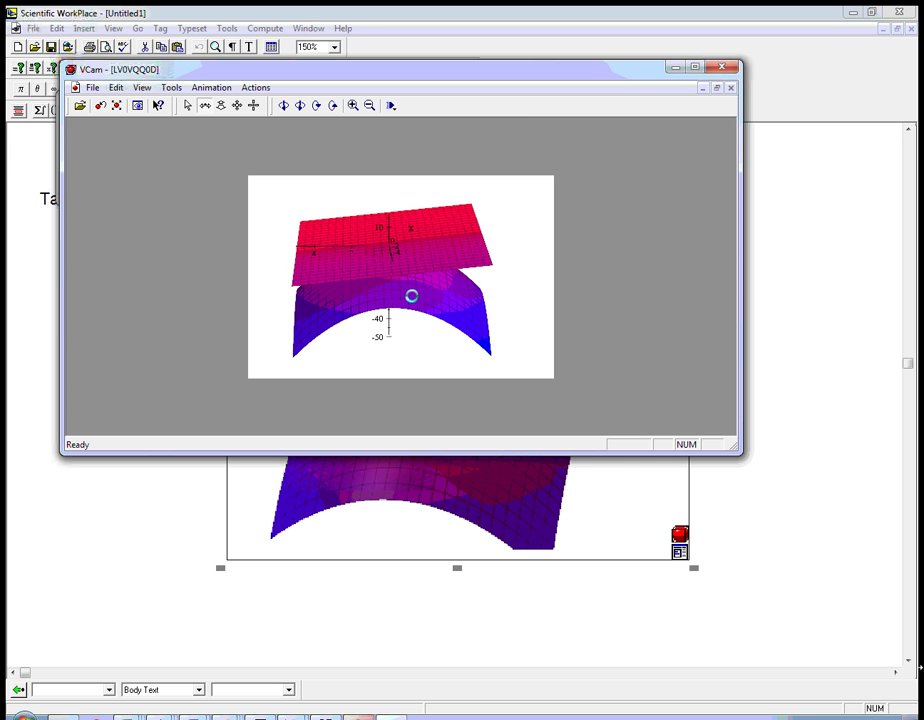
pyautogui.moveTo(411, 300); pyautogui.dragTo(404, 244)
pyautogui.moveTo(366, 317); pyautogui.dragTo(480, 293)
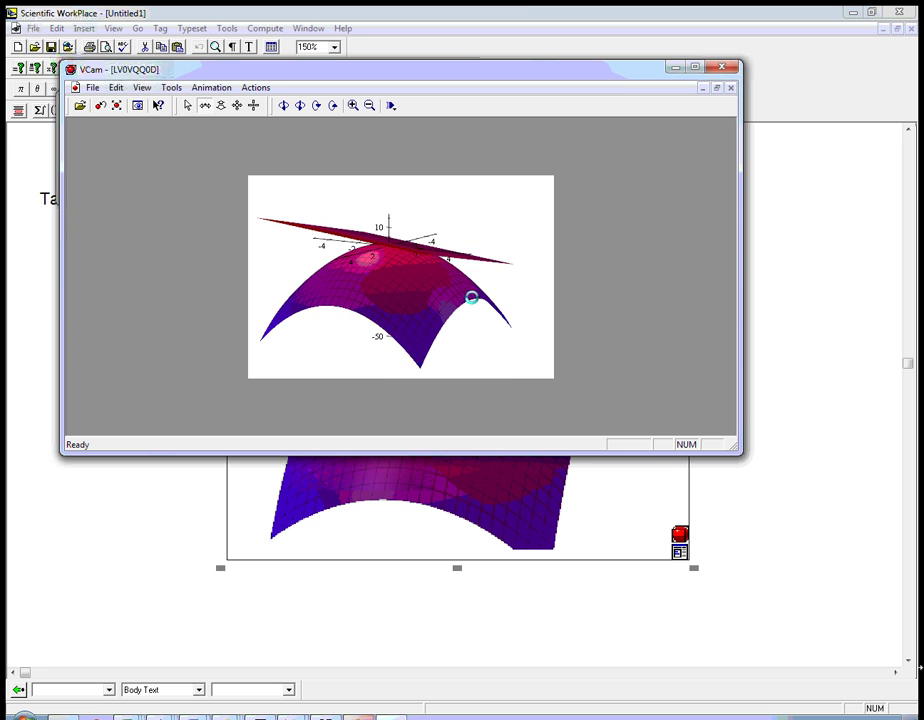
# Rotate to a front view with the plane touching the surface's peak at one point.
pyautogui.moveTo(426, 286); pyautogui.dragTo(406, 296)
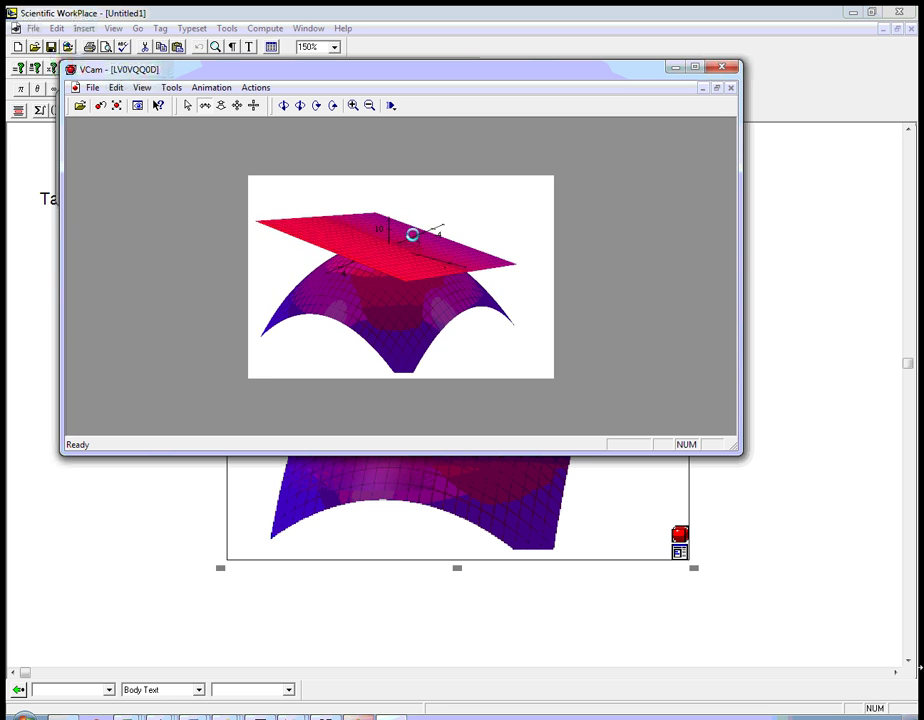
pyautogui.moveTo(397, 305); pyautogui.dragTo(425, 313)
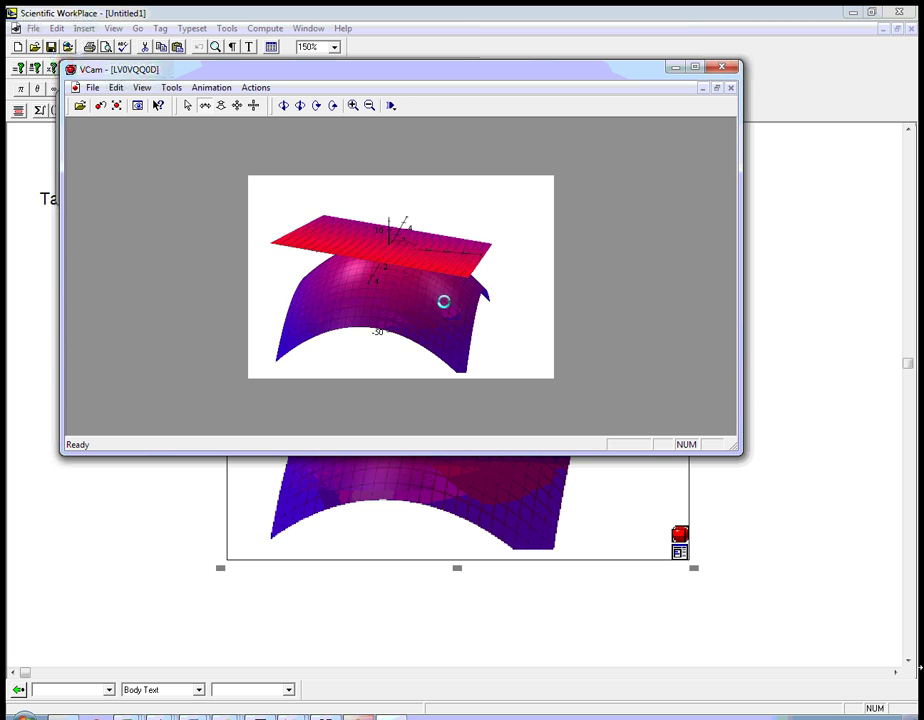
pyautogui.moveTo(427, 307)
pyautogui.mouseDown()
pyautogui.moveTo(363, 285)
pyautogui.moveTo(417, 299)
pyautogui.mouseUp()
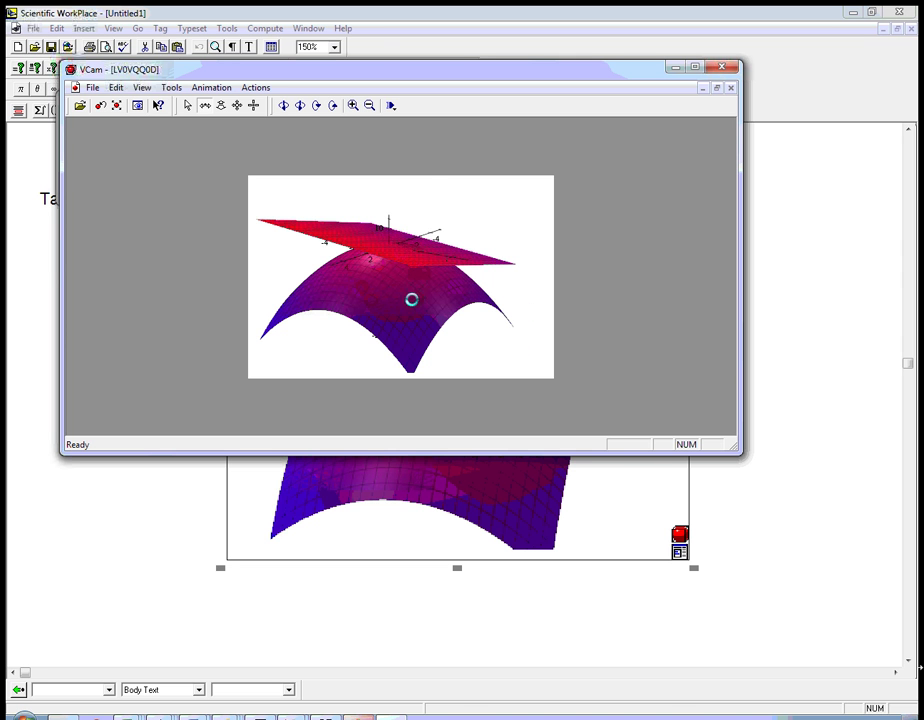
# Close VCam and below the plot type 'To get tangent plane equation at'.
pyautogui.click(722, 67)
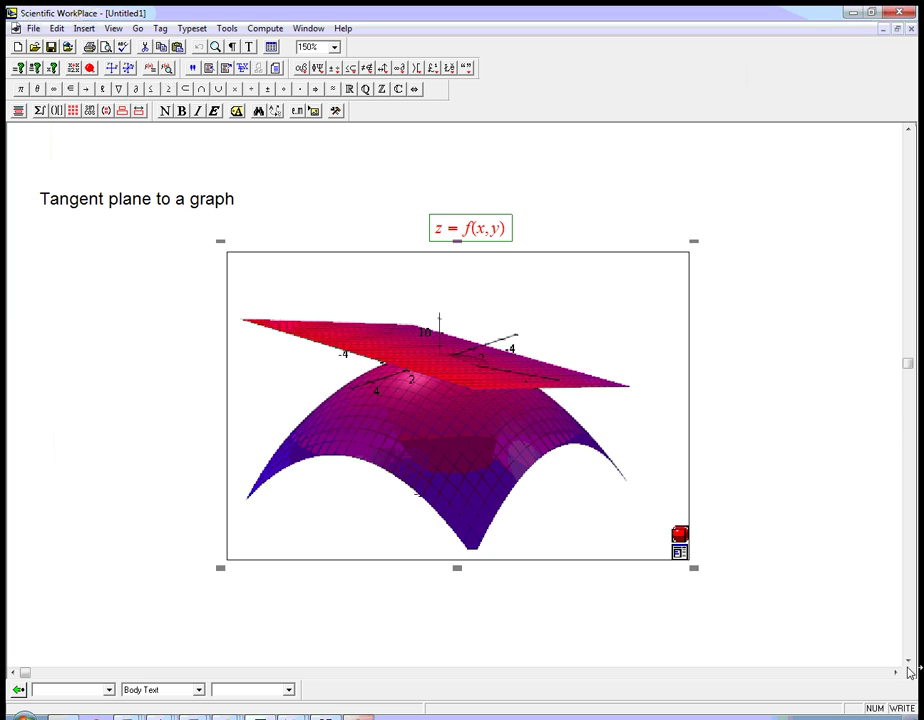
pyautogui.click(908, 660)
pyautogui.click(726, 565)
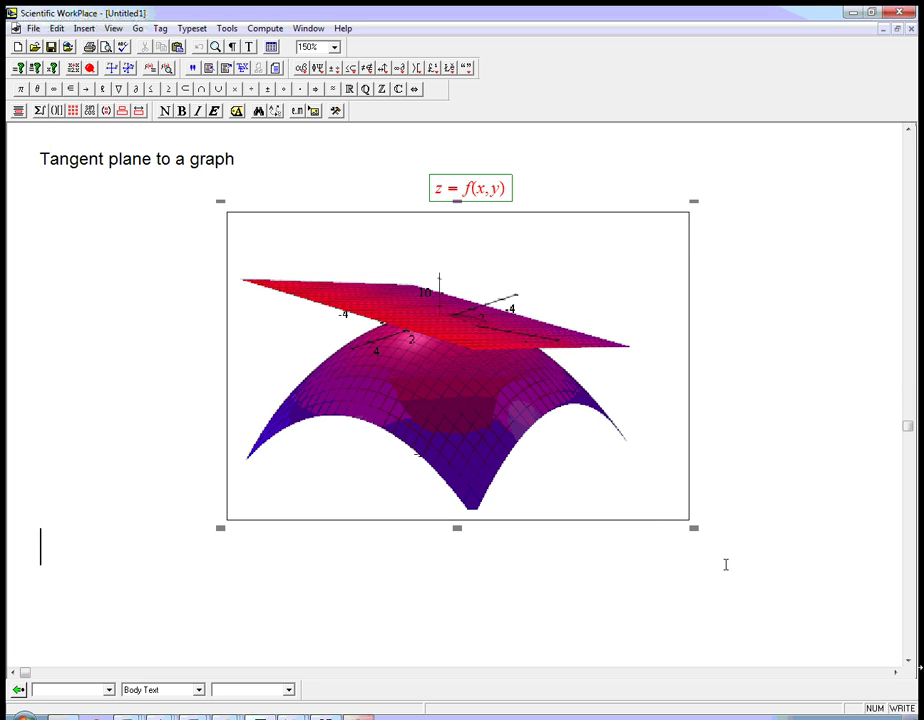
pyautogui.hotkey('ctrl', 'm')
pyautogui.write('z=')
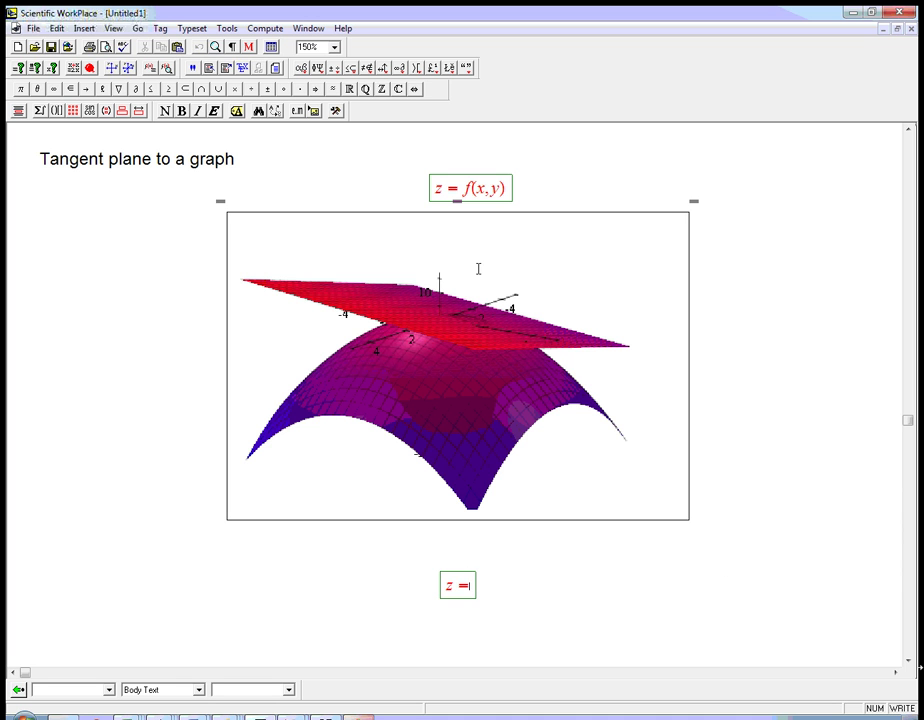
pyautogui.write('f(x')
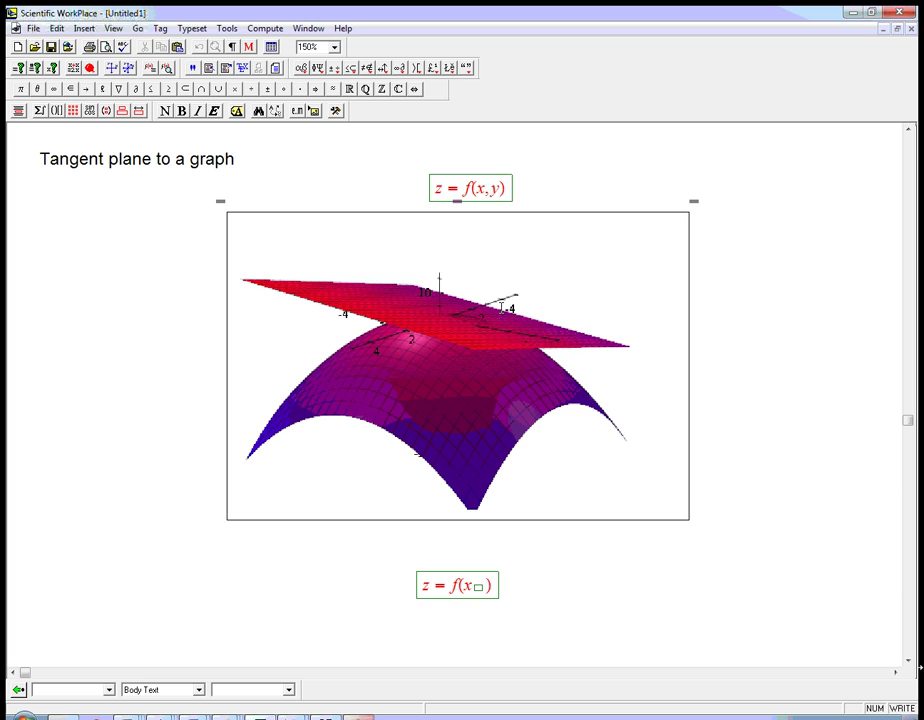
pyautogui.write('0,y0')
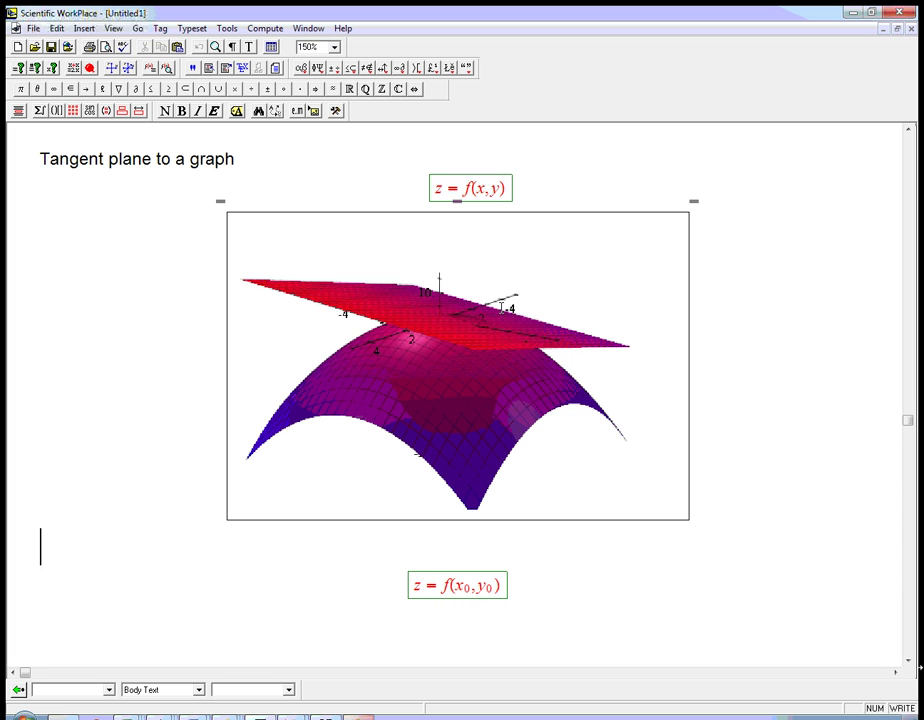
pyautogui.write('To get tan')
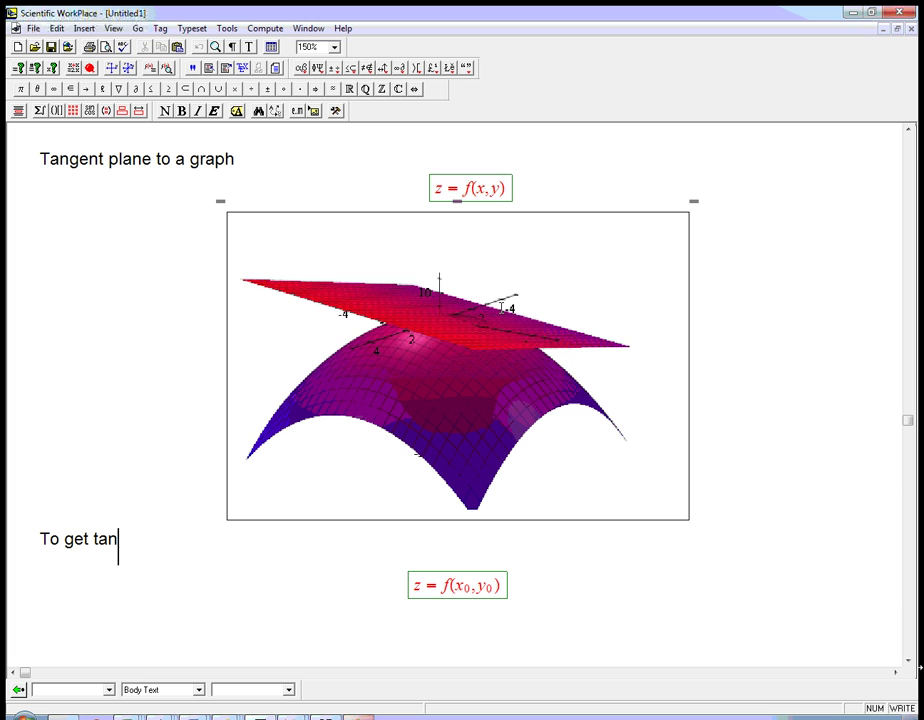
pyautogui.write('gent plane equatio')
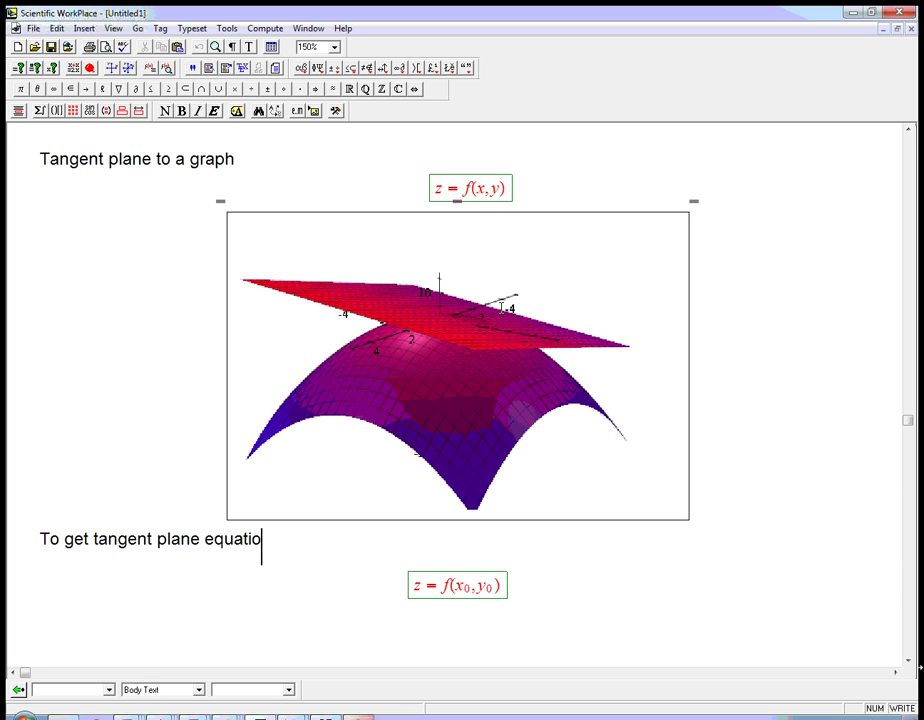
pyautogui.write('n at')
# Finish the sentence with the math point (x₀,y₀) followed by a colon.
pyautogui.hotkey('ctrl', 'm')
pyautogui.hotkey('ctrl', '9')
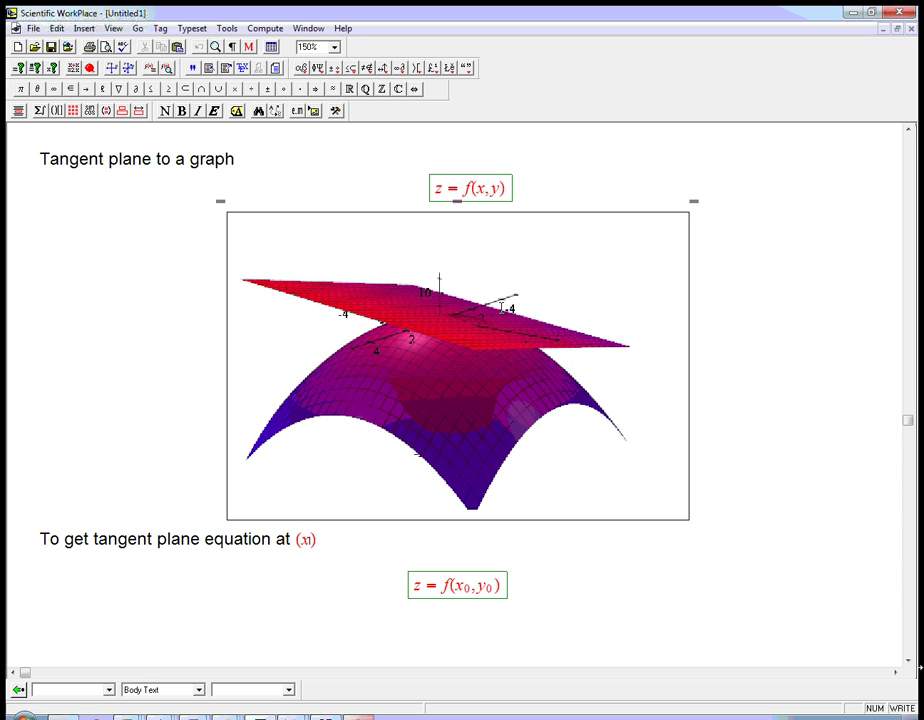
pyautogui.write('x')
pyautogui.hotkey('ctrl', 'l')
pyautogui.write('0')
pyautogui.press('space')
pyautogui.write(',y')
pyautogui.hotkey('ctrl', 'l')
pyautogui.write('0')
pyautogui.press('Right')
pyautogui.press('Right')
pyautogui.hotkey('ctrl', 't')
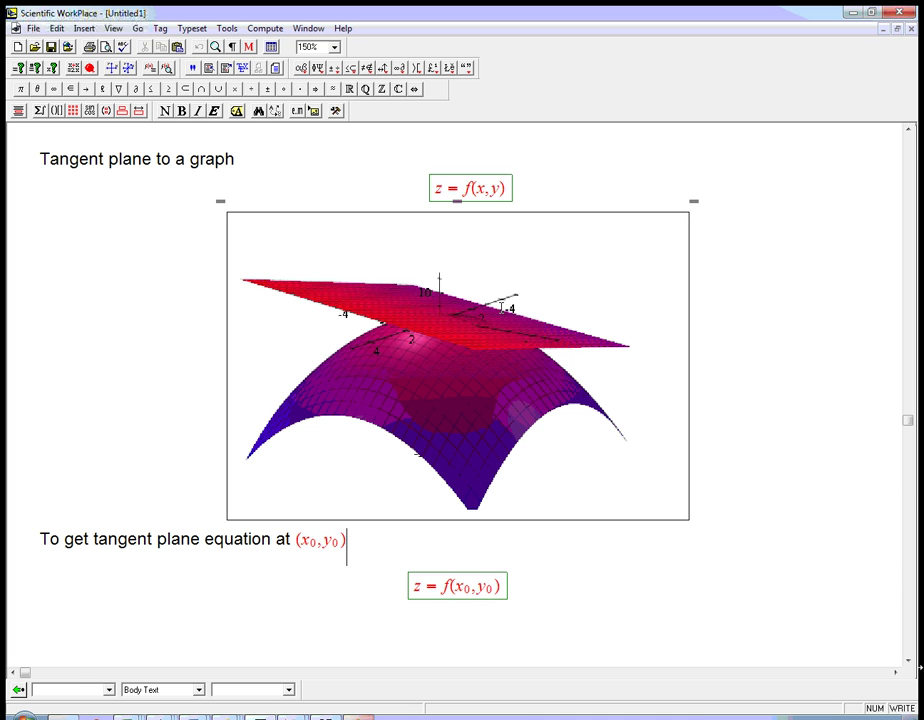
pyautogui.write(':')
# Extend the display equation to z = f(x₀,y₀) + ?(x − x₀) + ?(y − y₀).
pyautogui.click(415, 586)
pyautogui.write('+')
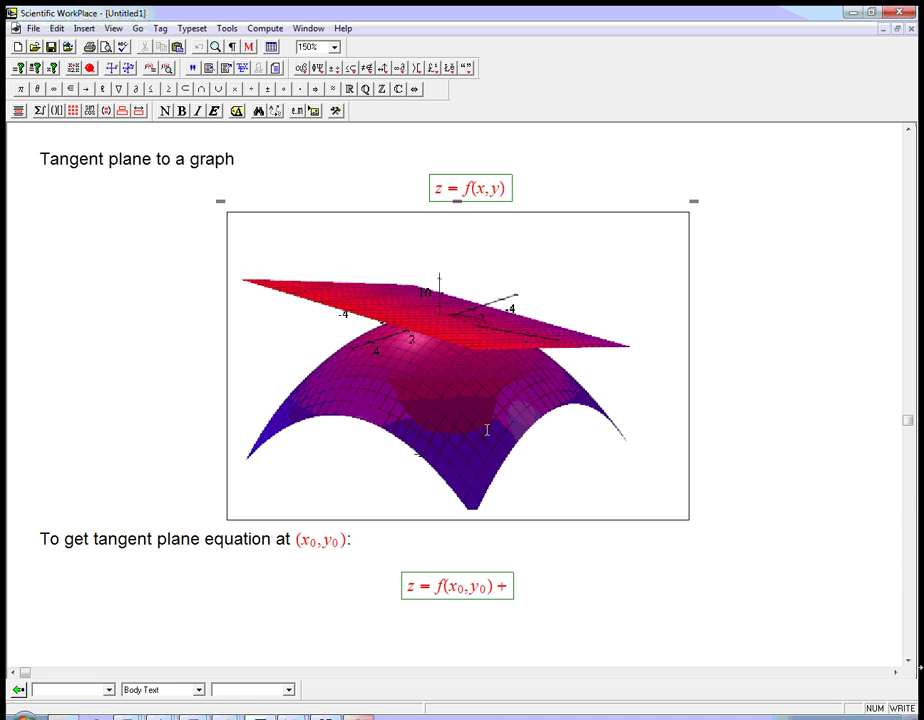
pyautogui.write('?(x-x')
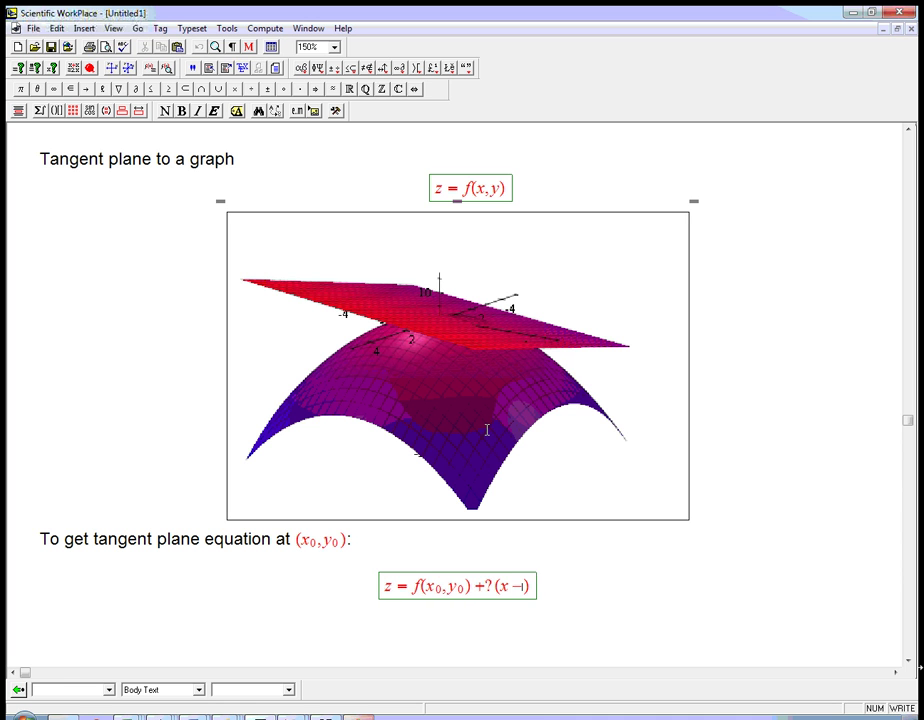
pyautogui.hotkey('ctrl', 'Down')
pyautogui.write('0) ')
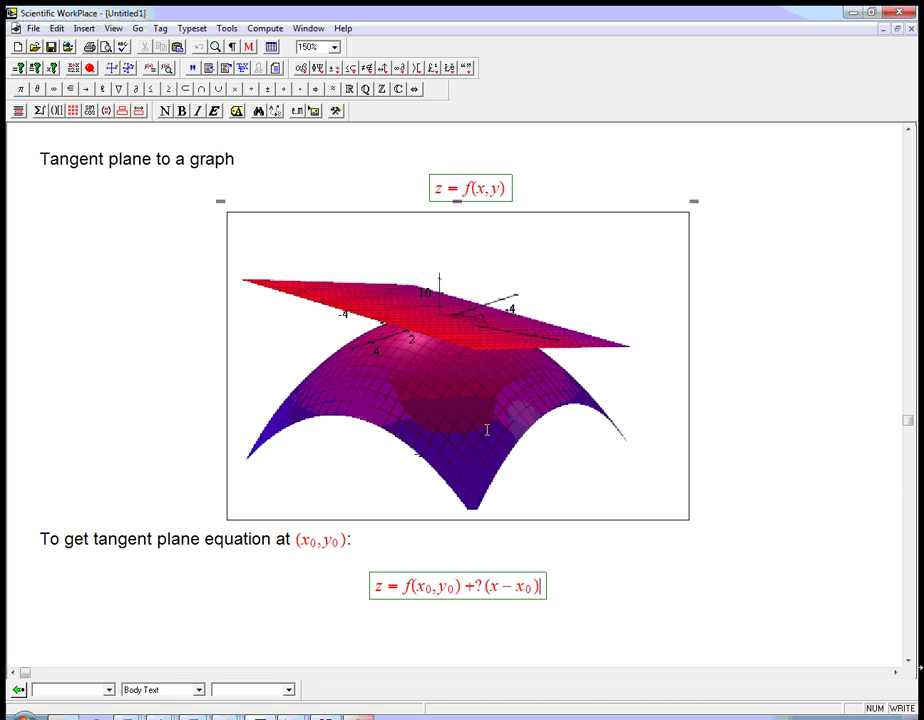
pyautogui.write('+?(y - ')
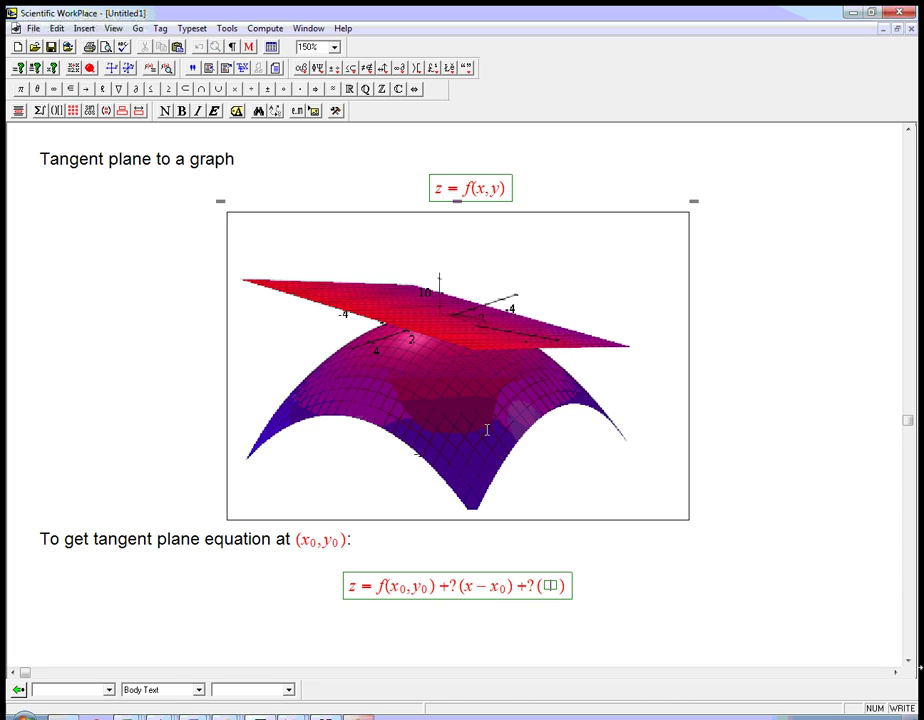
pyautogui.write('y -')
pyautogui.hotkey('ctrl', 'Down')
pyautogui.write('0')
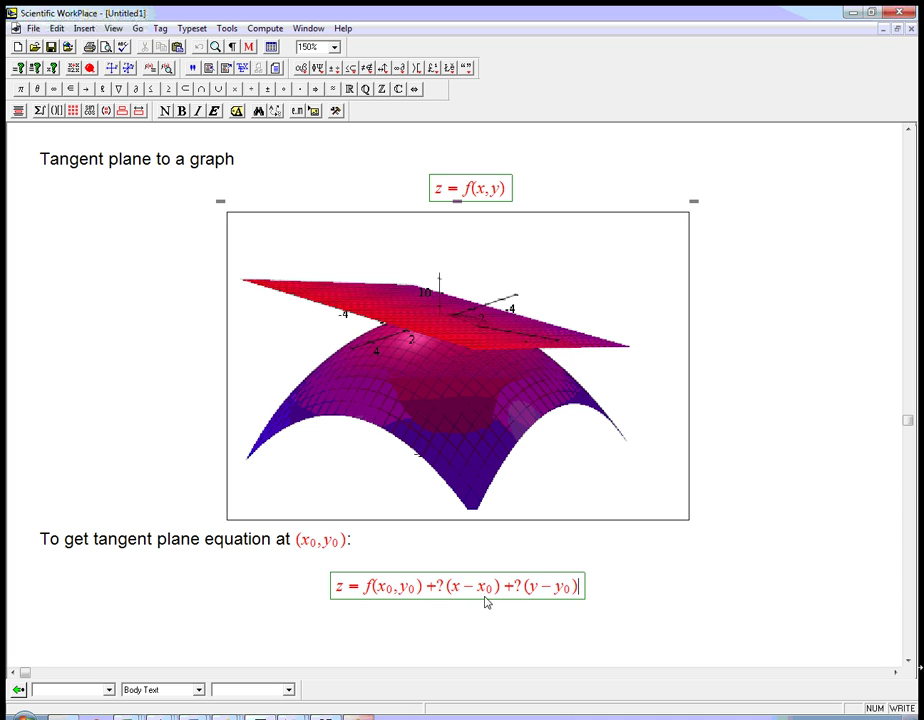
pyautogui.click(471, 401)
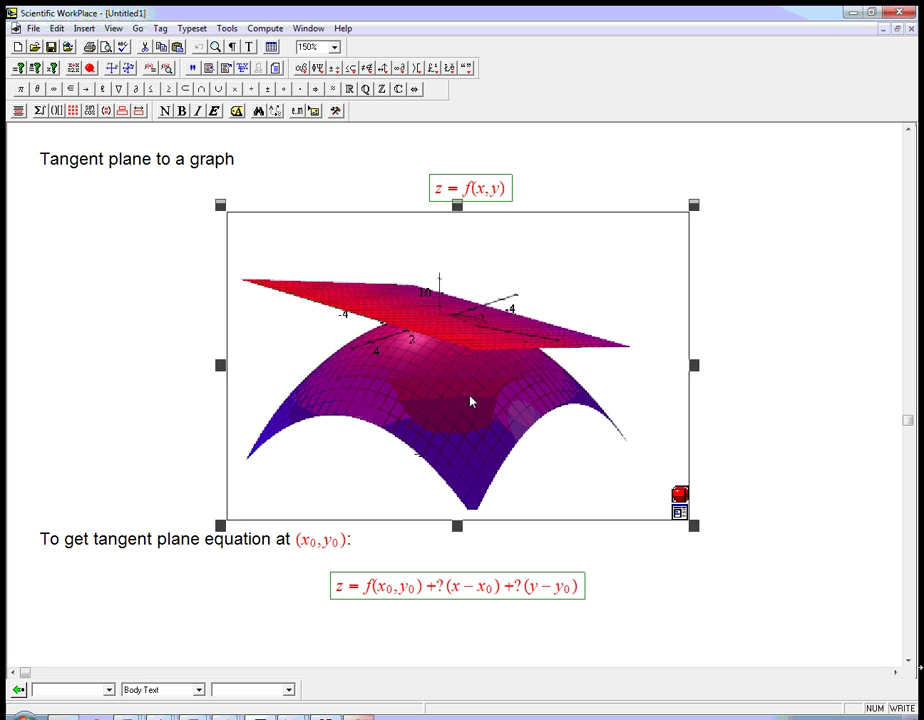
pyautogui.click(445, 590)
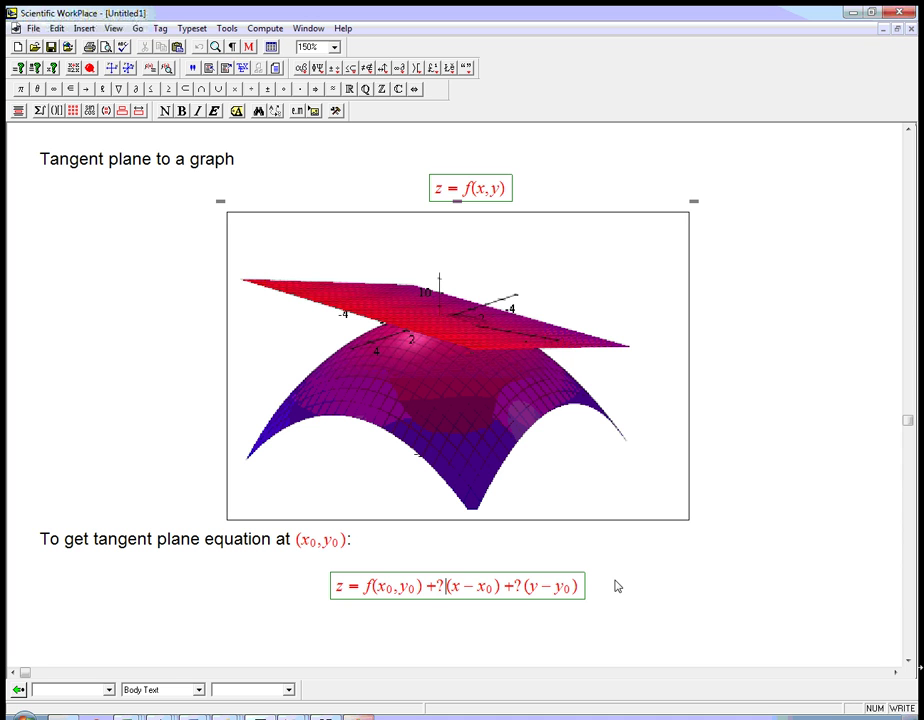
pyautogui.click(520, 353)
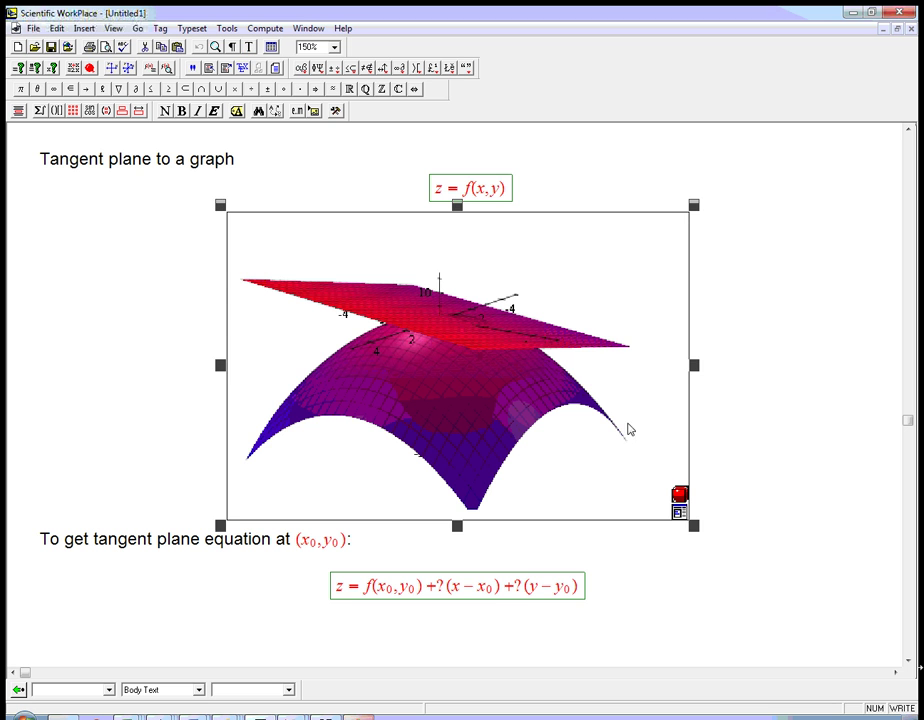
# Reopen the plot in VCam and rotate until the tangent plane lies edge-on along the peak.
pyautogui.doubleClick(464, 324)
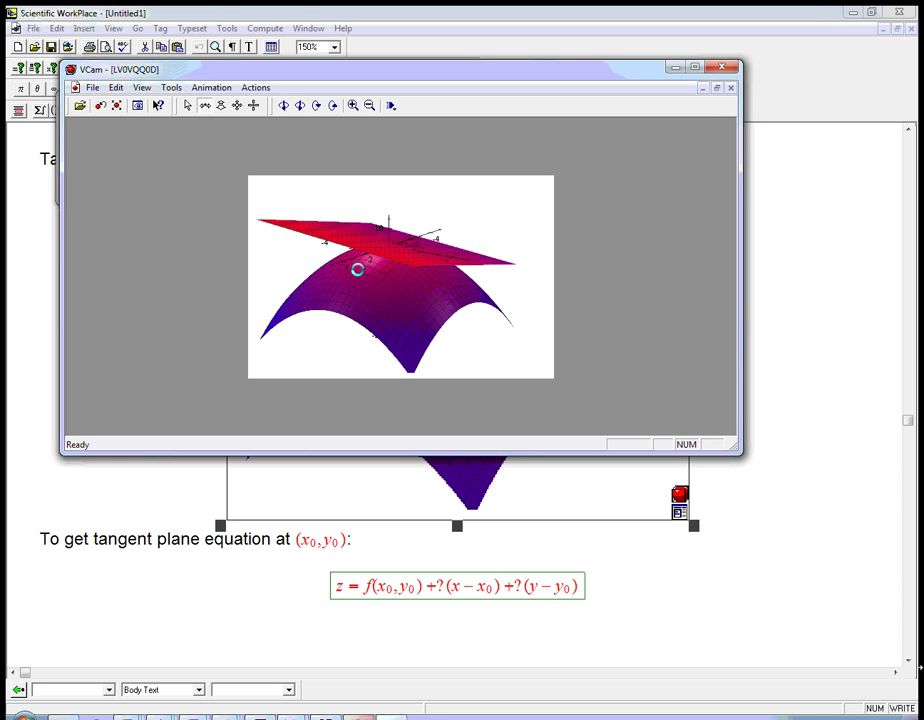
pyautogui.moveTo(361, 269); pyautogui.dragTo(286, 245)
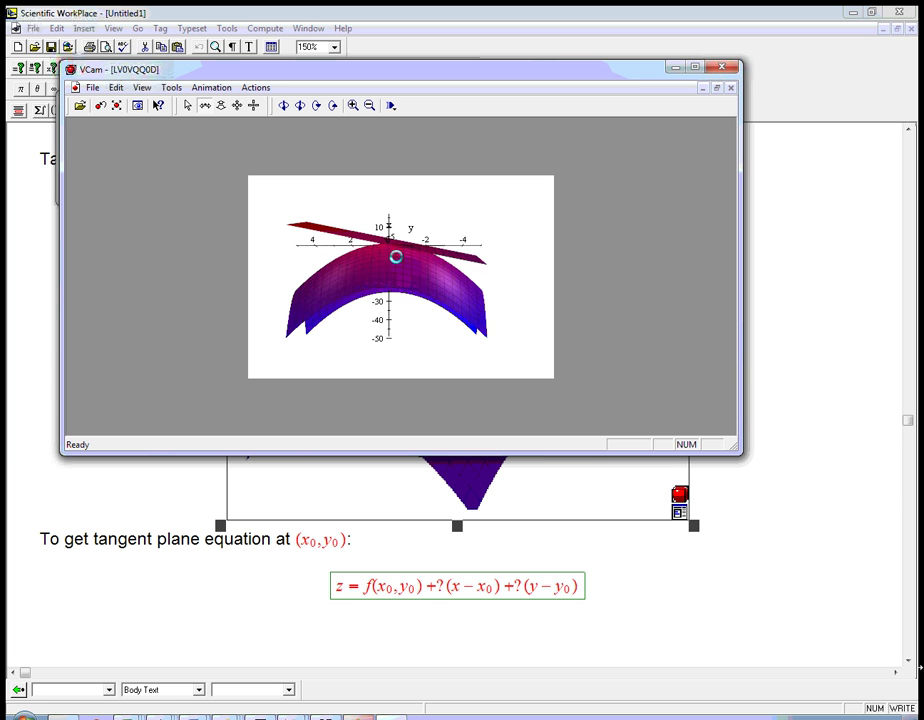
pyautogui.moveTo(398, 259); pyautogui.dragTo(401, 302)
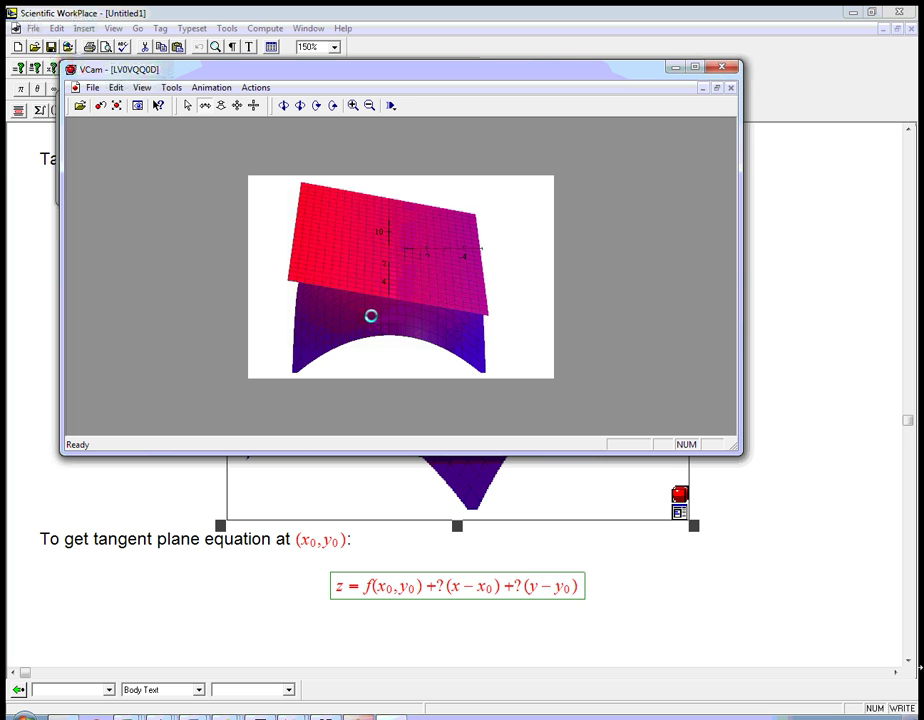
pyautogui.moveTo(369, 314); pyautogui.dragTo(493, 291)
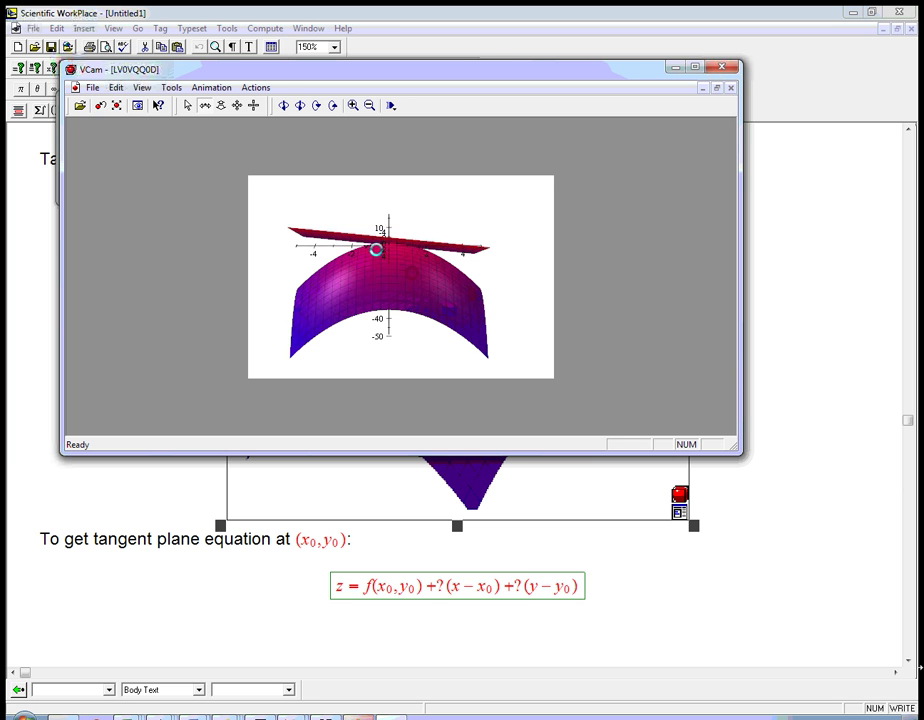
pyautogui.moveTo(431, 283); pyautogui.dragTo(432, 285)
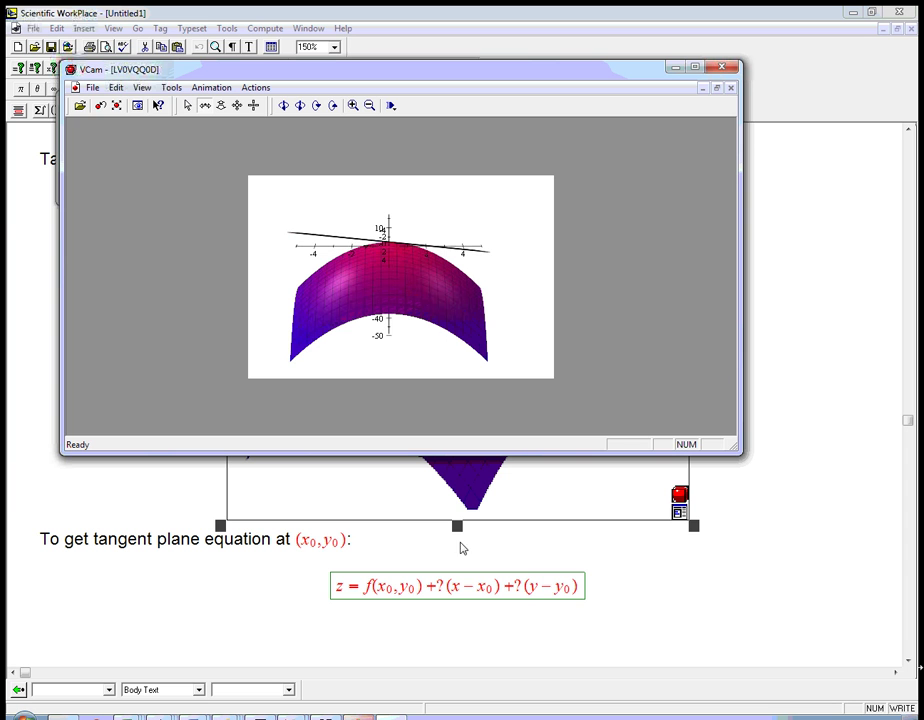
pyautogui.click(524, 595)
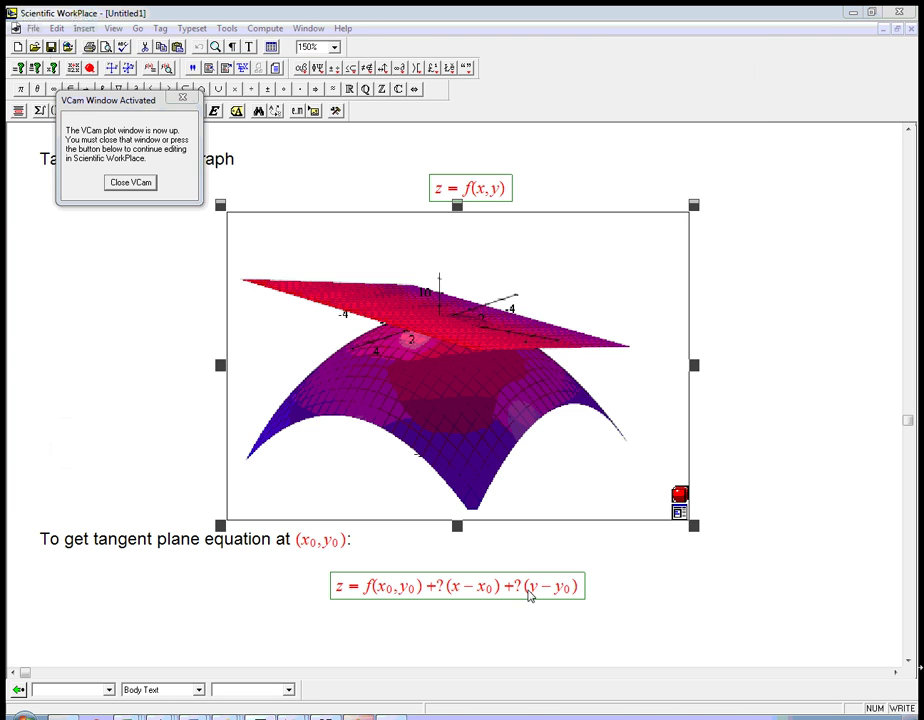
# Close VCam and replace the ? before (y − y₀) with the fraction ∂z/∂y.
pyautogui.click(129, 187)
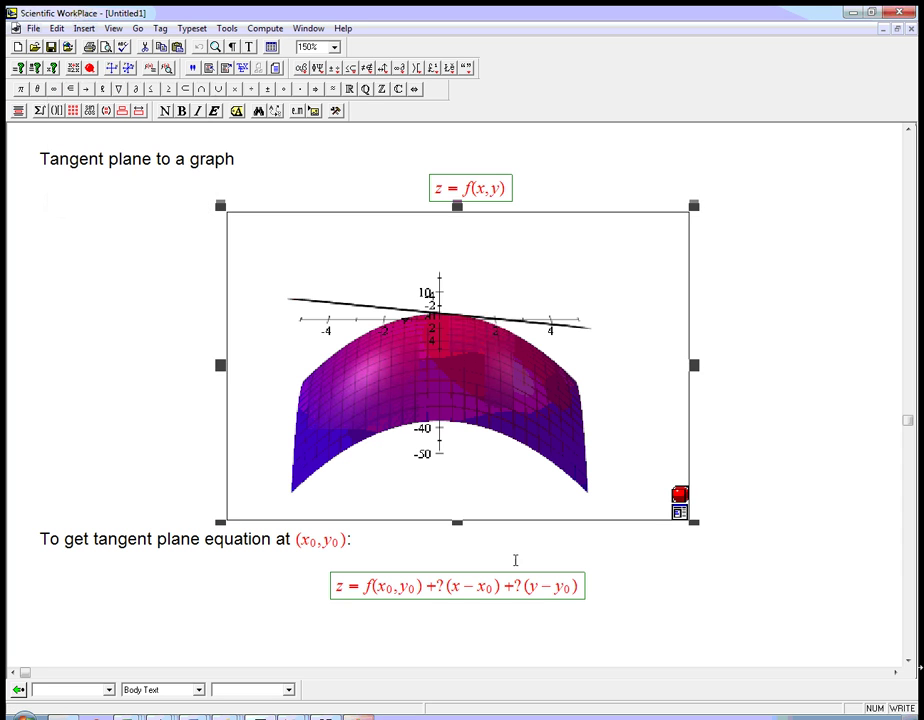
pyautogui.click(524, 594)
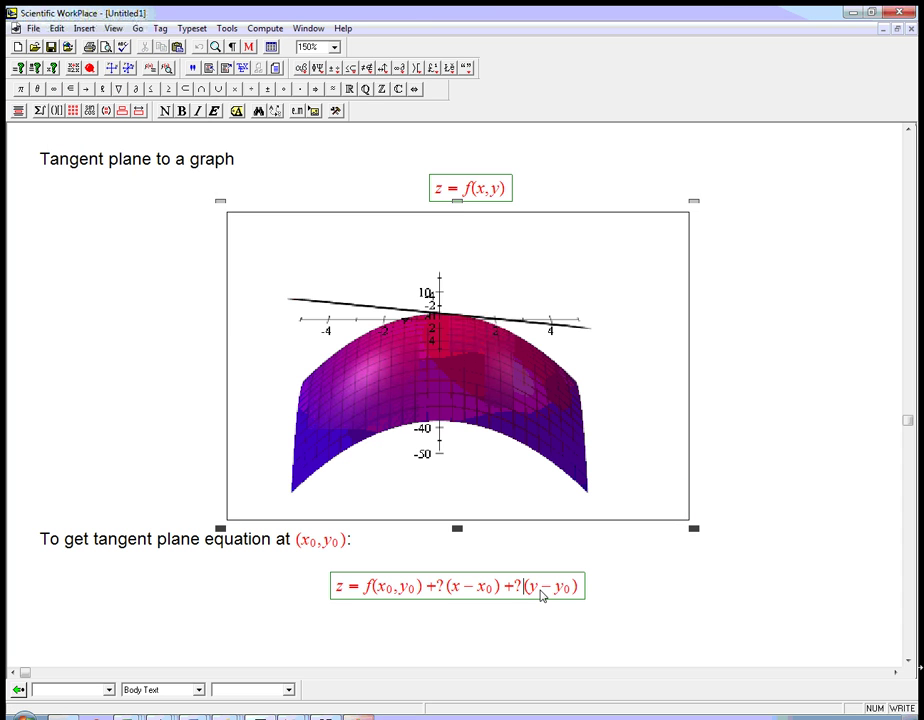
pyautogui.press('BackSpace')
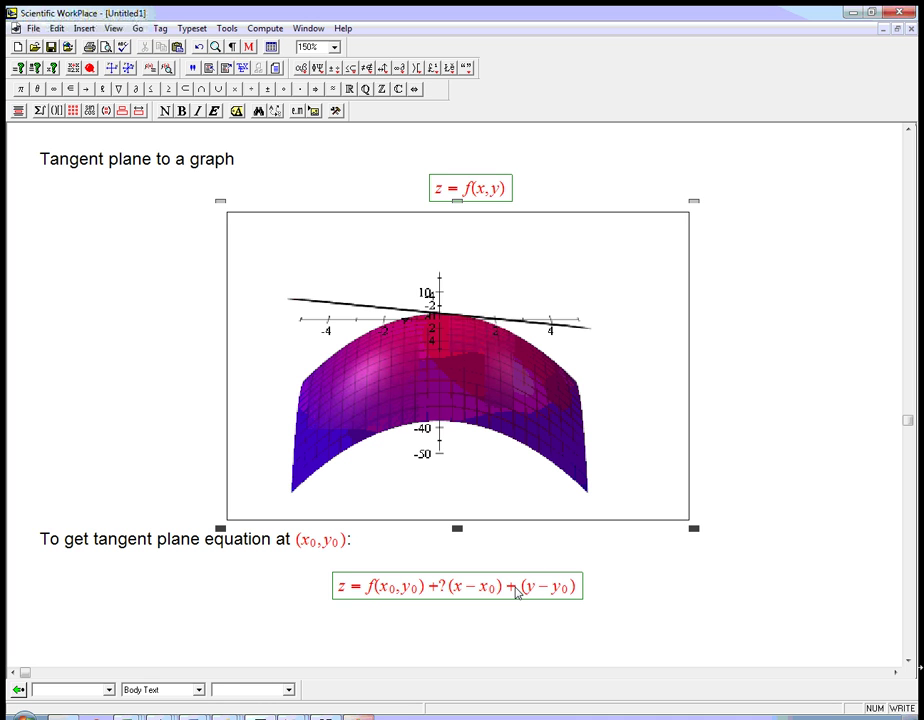
pyautogui.hotkey('ctrl', 'f')
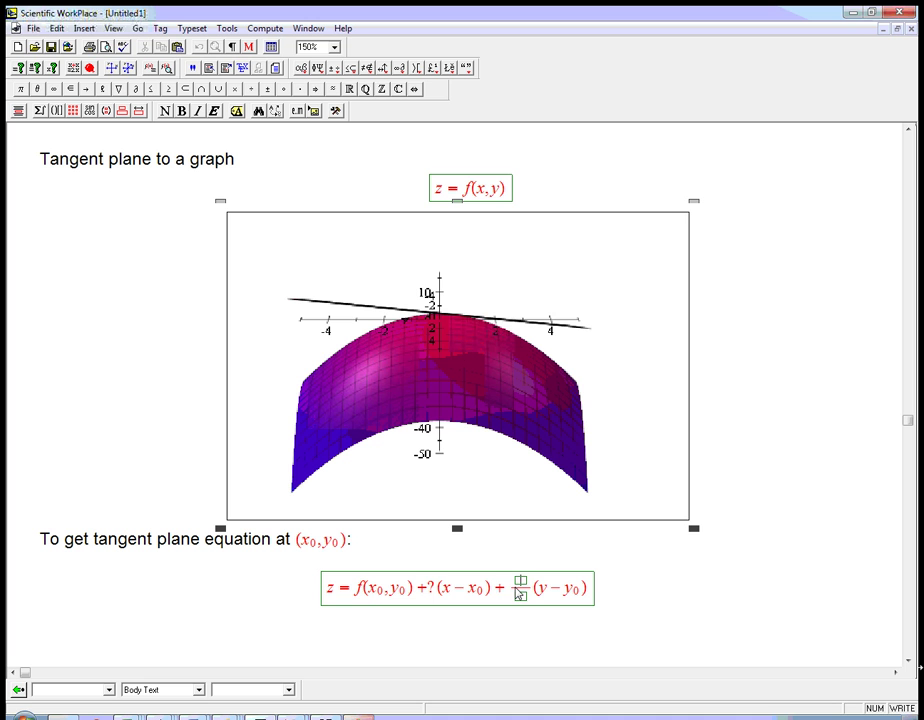
pyautogui.write('∂')
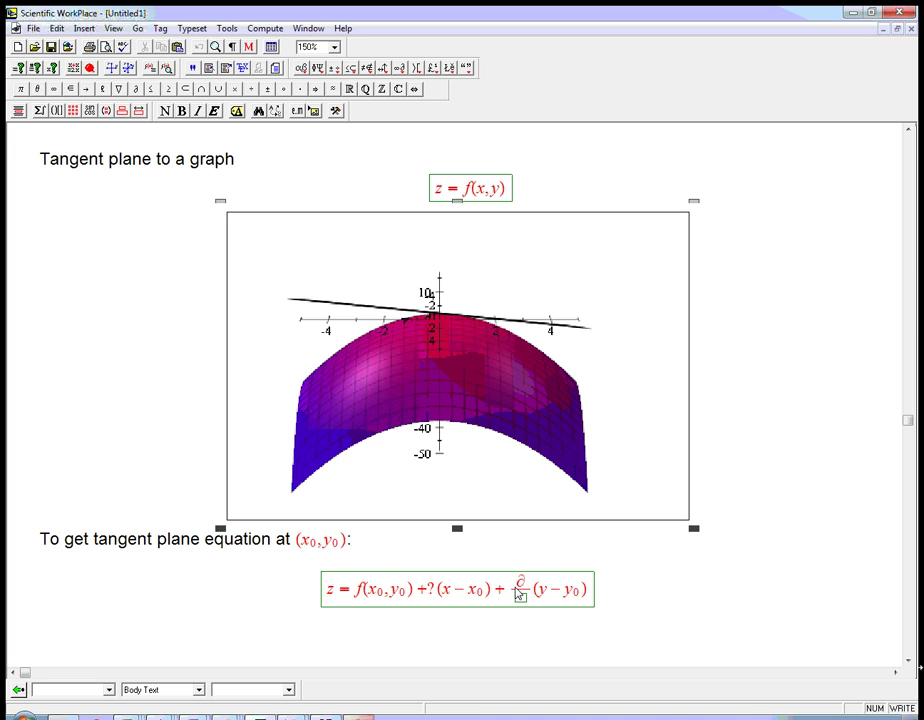
pyautogui.write('z/∂y')
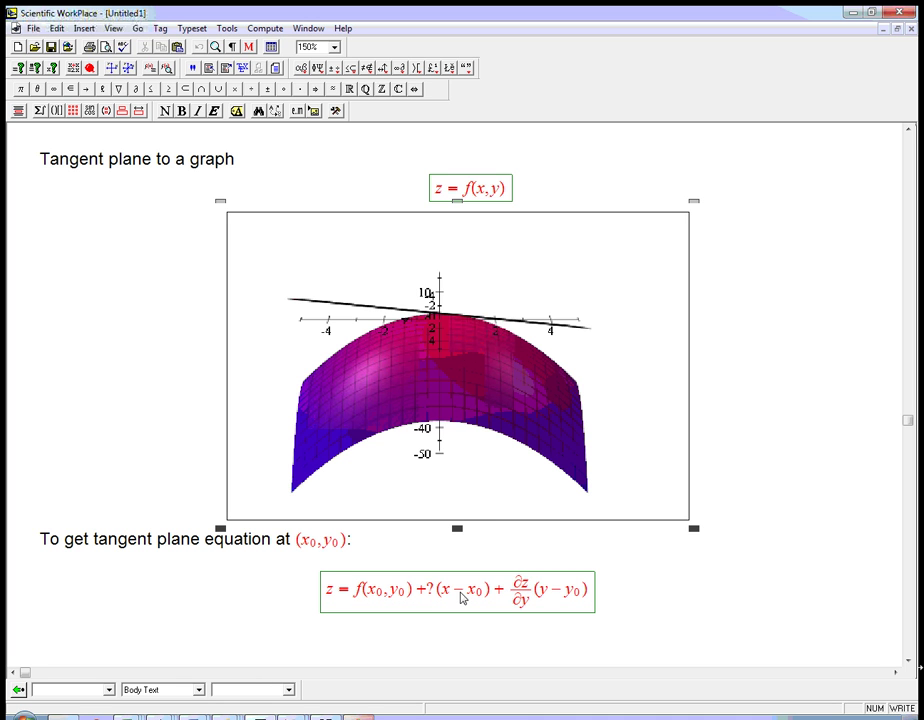
# Replace the ? before (x − x₀) with the fraction ∂z/∂x.
pyautogui.click(437, 596)
pyautogui.press('BackSpace')
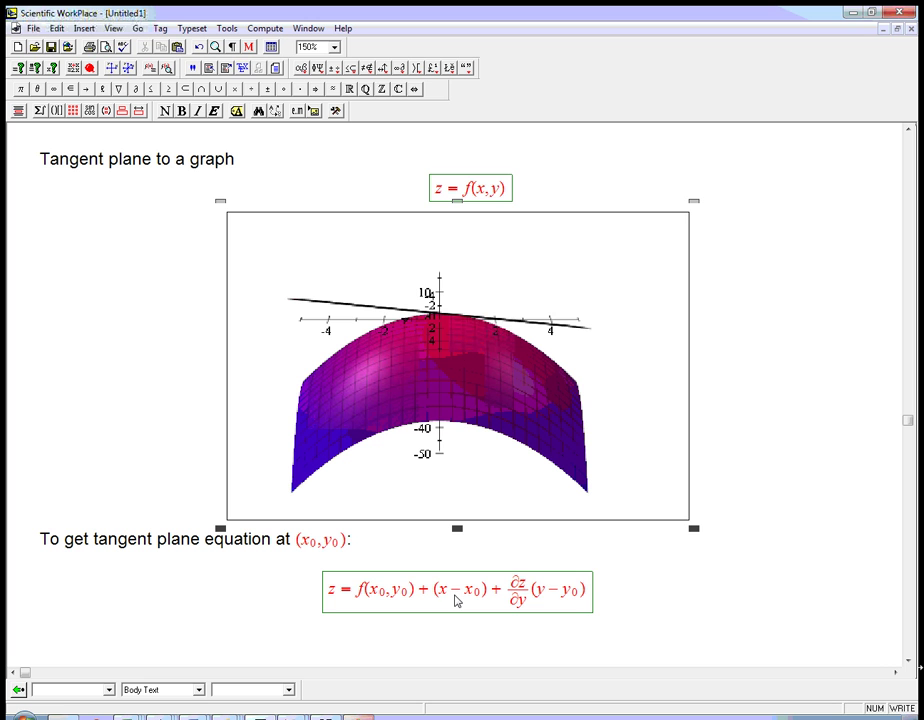
pyautogui.hotkey('ctrl', 'f')
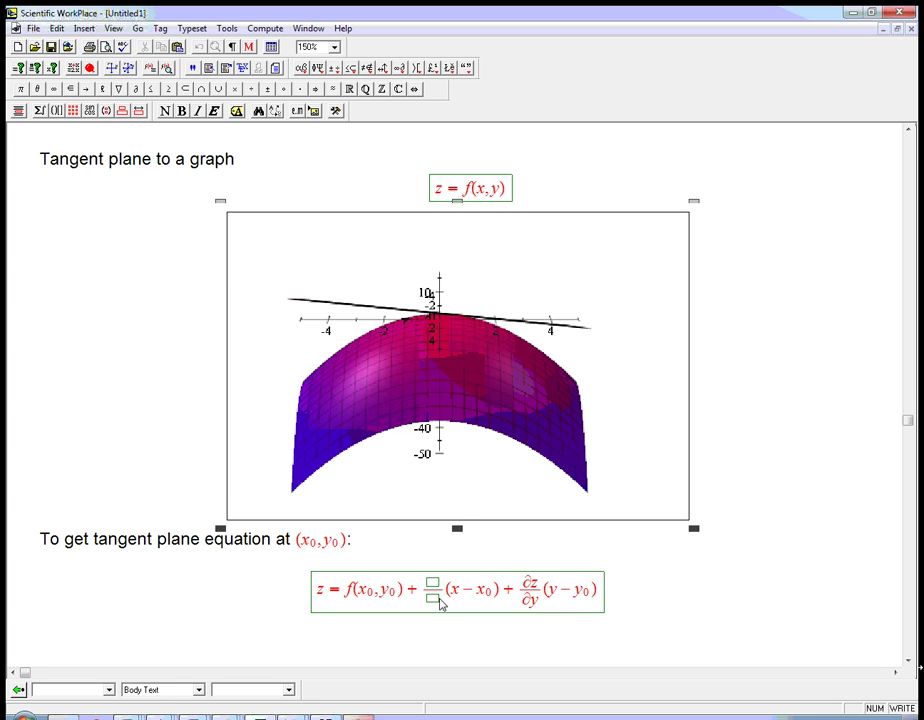
pyautogui.write('∂z/∂x')
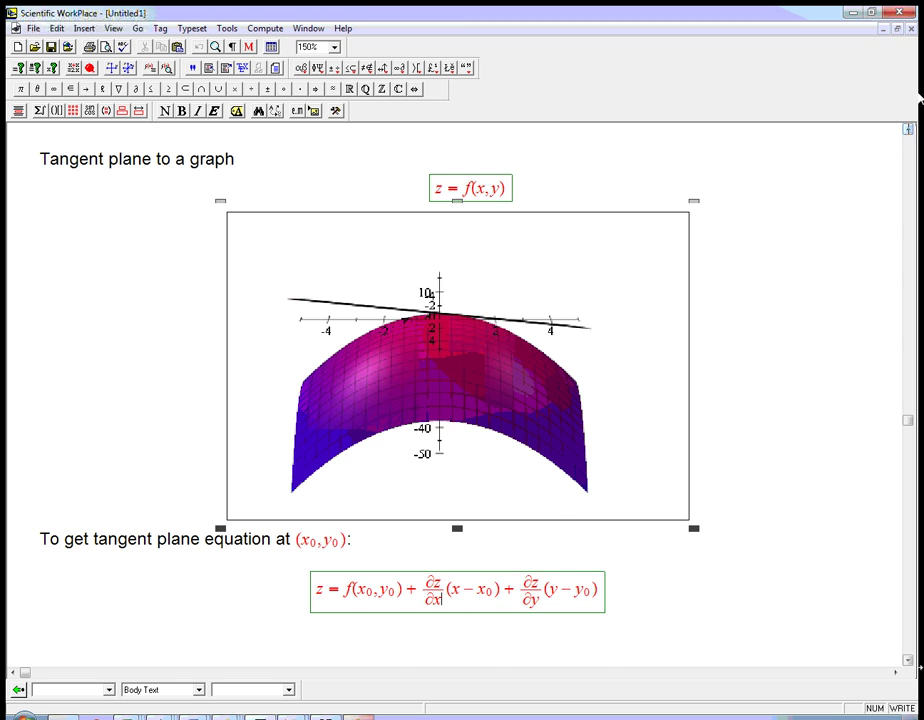
pyautogui.click(908, 131)
# Add a second row to the tangent plane equation starting = f(x₀,y₀).
pyautogui.scroll(5, 908, 131)
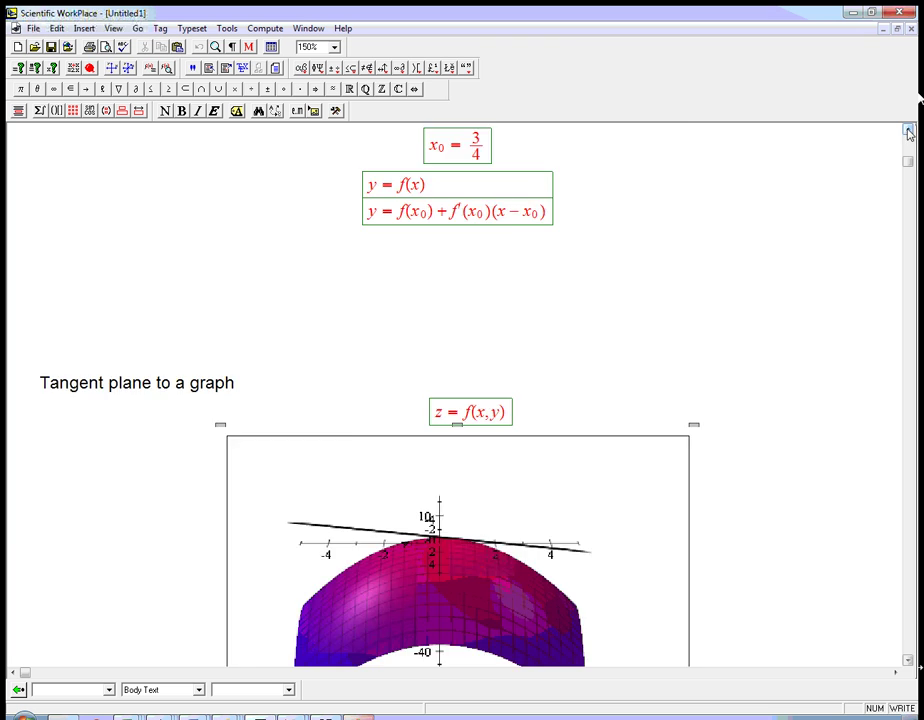
pyautogui.click(909, 621)
pyautogui.click(909, 621)
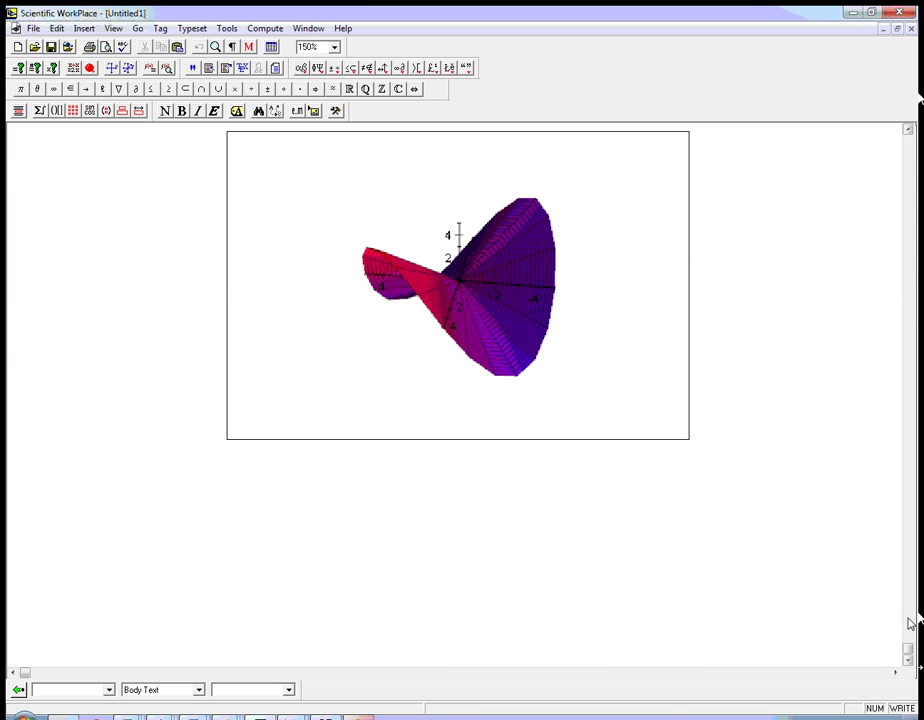
pyautogui.click(909, 274)
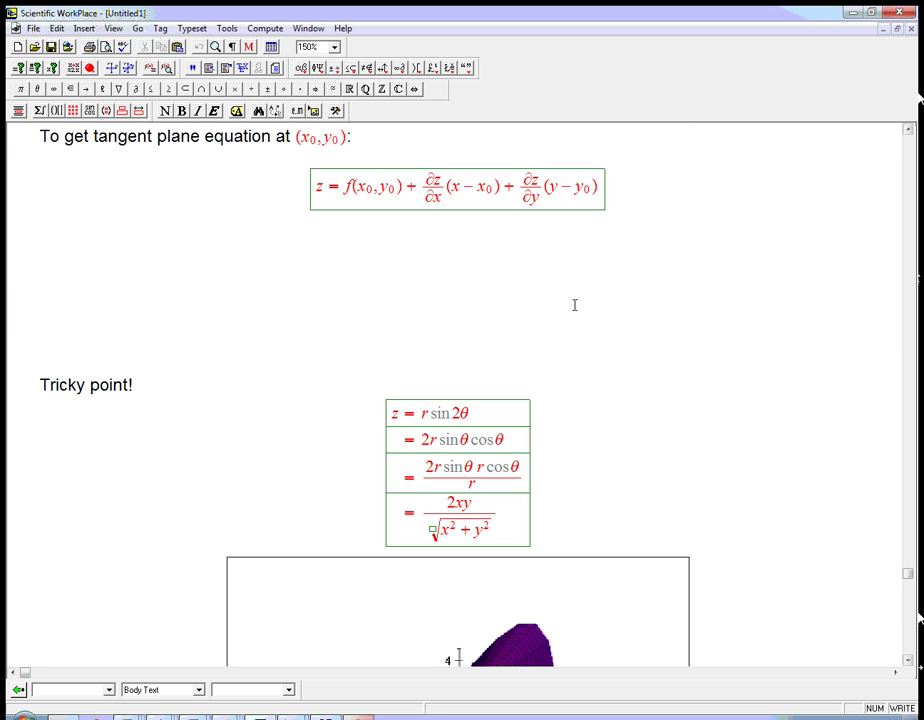
pyautogui.click(909, 138)
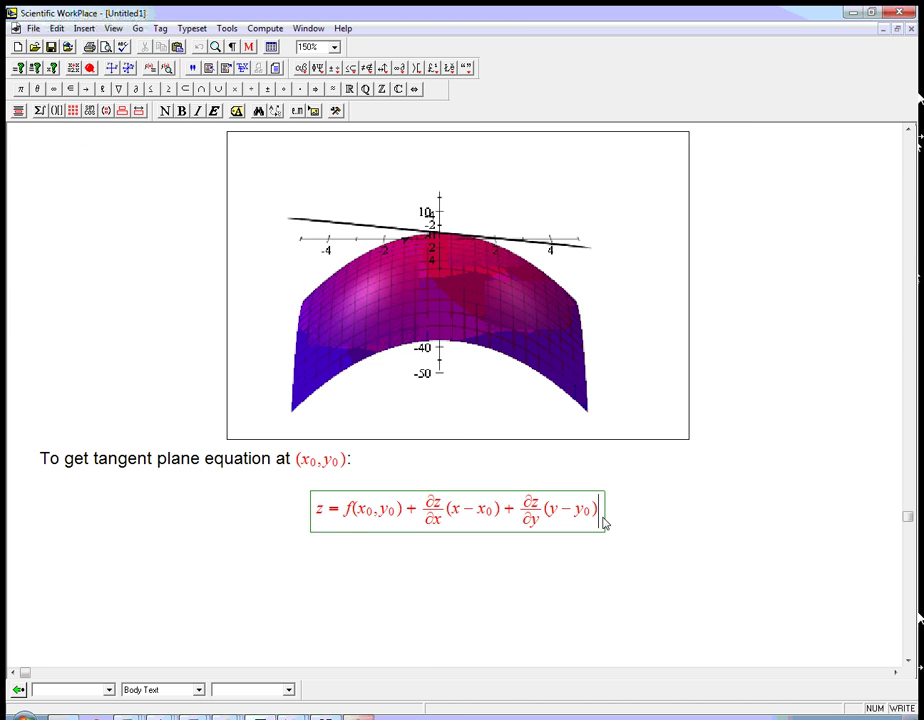
pyautogui.press('Return')
pyautogui.write('=f(x')
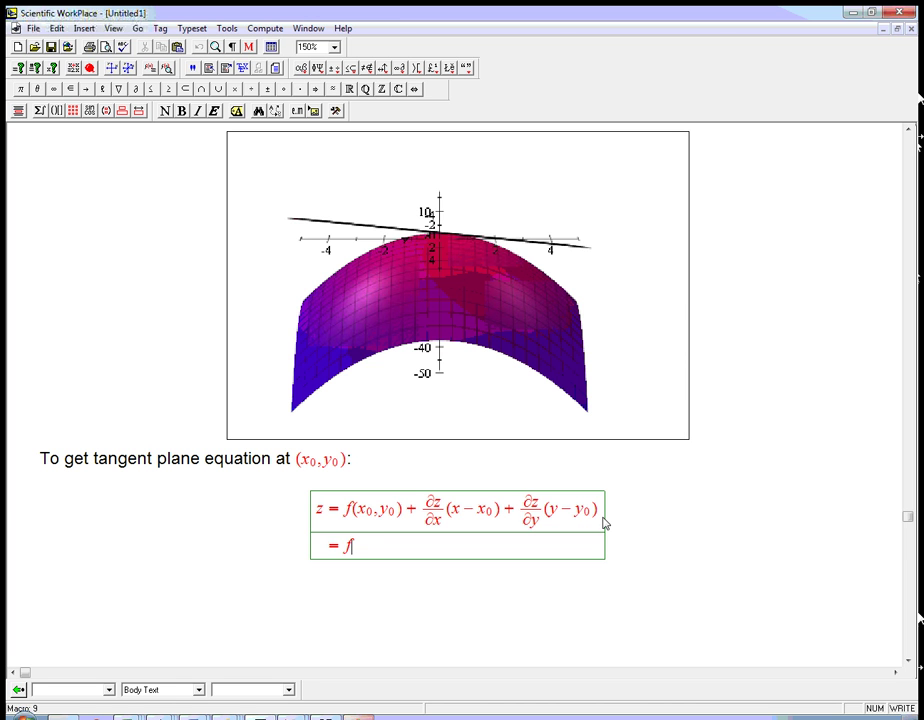
pyautogui.hotkey('ctrl', 'Down')
pyautogui.write('0')
pyautogui.press('Right')
pyautogui.write(',y')
pyautogui.hotkey('ctrl', 'Down')
pyautogui.write('0')
# Append the term f_x(x₀,y₀)(x − x₀) to the new row.
pyautogui.write('f')
pyautogui.press('Down')
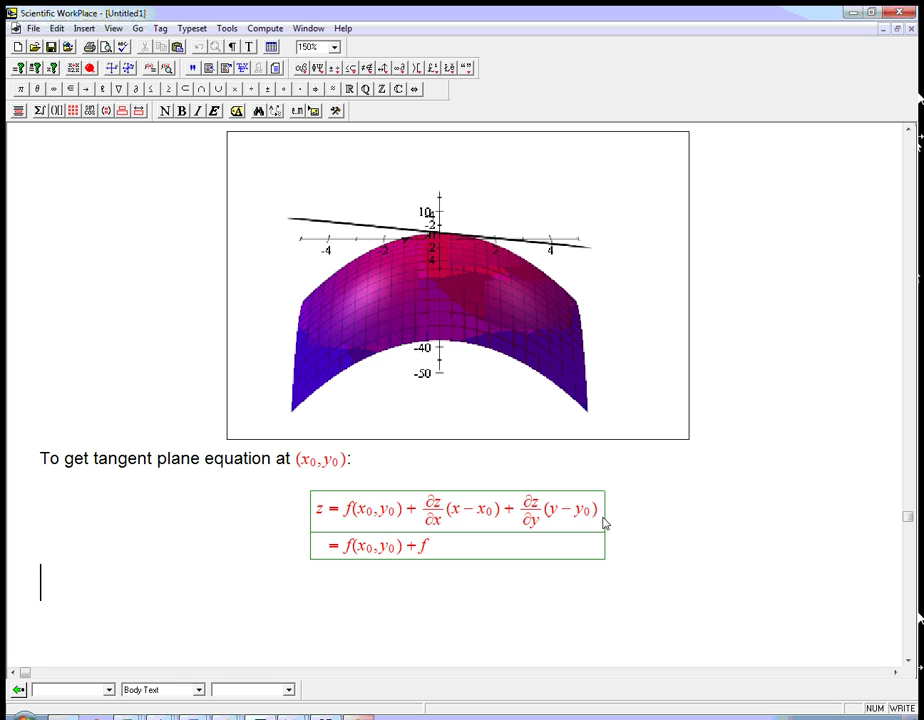
pyautogui.click(430, 549)
pyautogui.hotkey('ctrl', 'l')
pyautogui.write('x')
pyautogui.hotkey('ctrl', '9')
pyautogui.write('x(x')
pyautogui.hotkey('ctrl', 'l')
pyautogui.write('0')
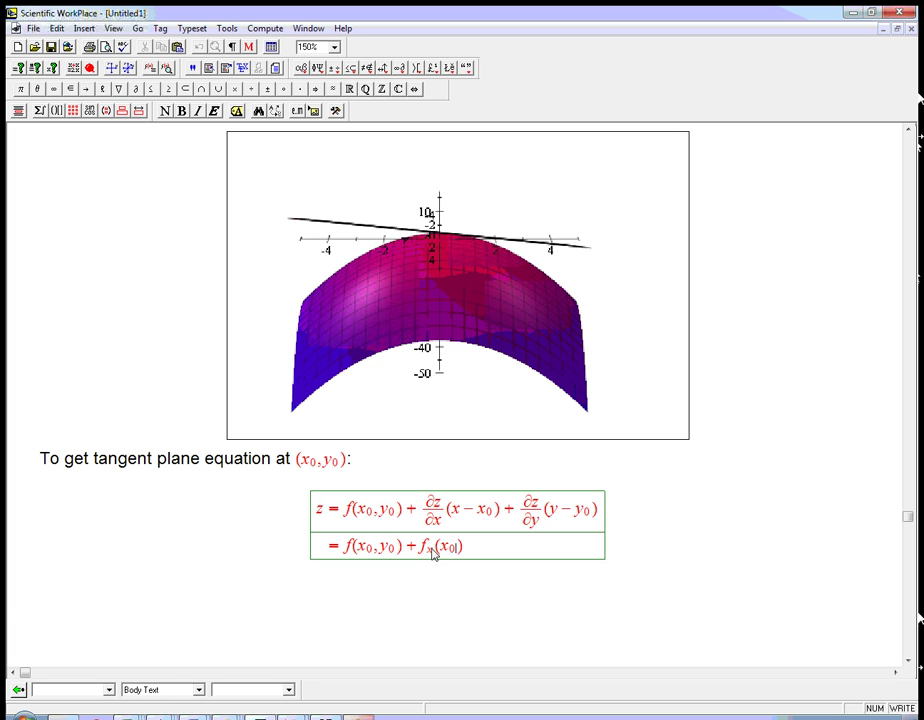
pyautogui.press('Right')
pyautogui.write(',y')
pyautogui.hotkey('ctrl', 'l')
pyautogui.write('0')
pyautogui.hotkey('ctrl', '9')
pyautogui.write('x - x')
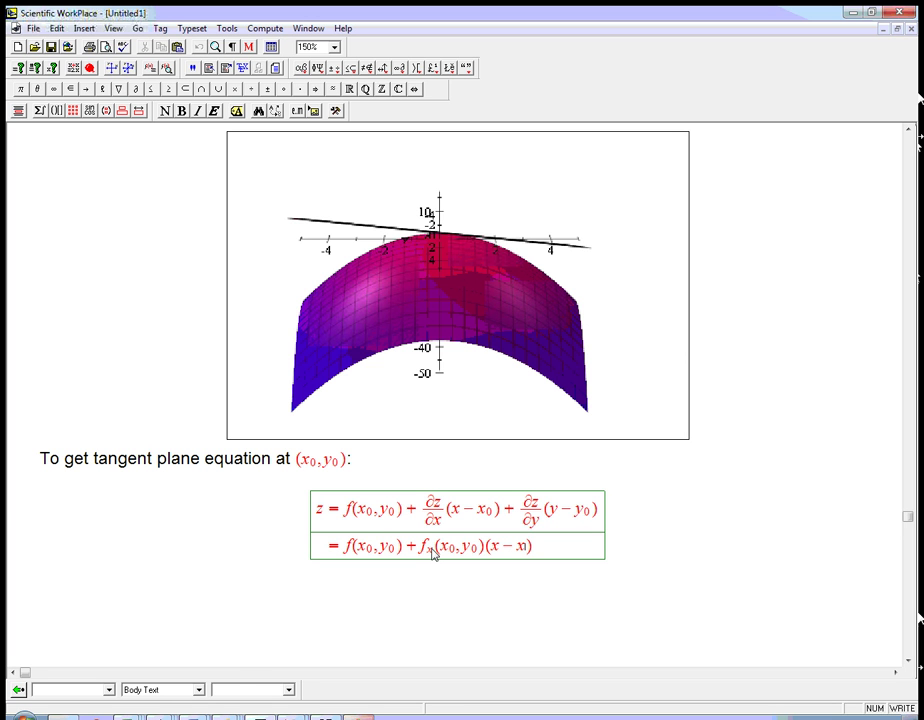
pyautogui.hotkey('ctrl', 'l')
pyautogui.write('0) + f')
# Append the term f_y(x₀,y₀)(y − y₀) to complete the row.
pyautogui.hotkey('ctrl', 'l')
pyautogui.write('y')
pyautogui.press('Right')
pyautogui.write('(x')
pyautogui.hotkey('ctrl', 'l')
pyautogui.write('0')
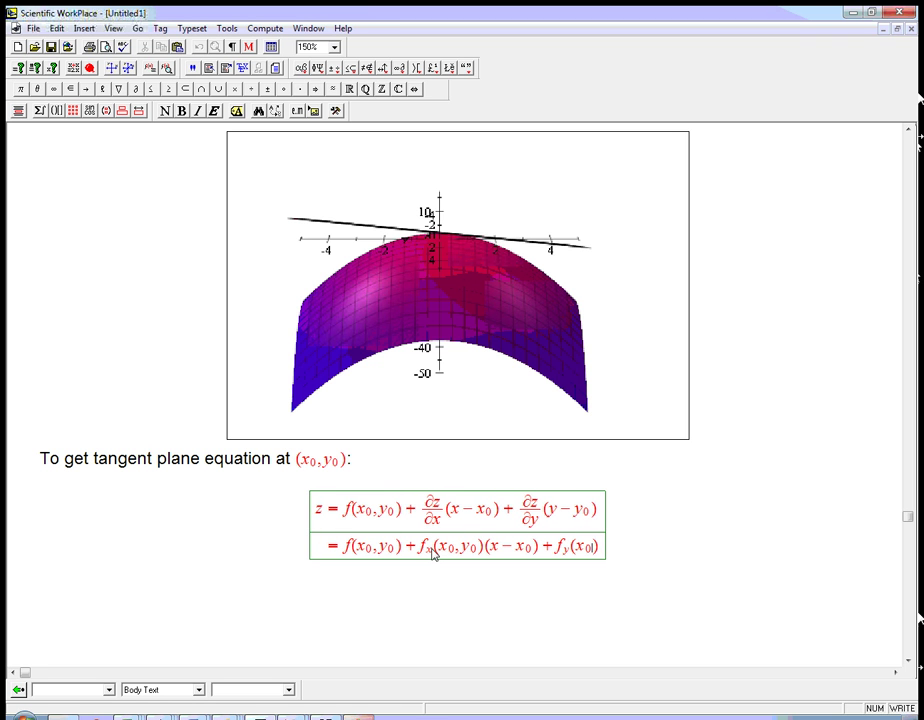
pyautogui.press('Right')
pyautogui.write(',y')
pyautogui.hotkey('ctrl', 'l')
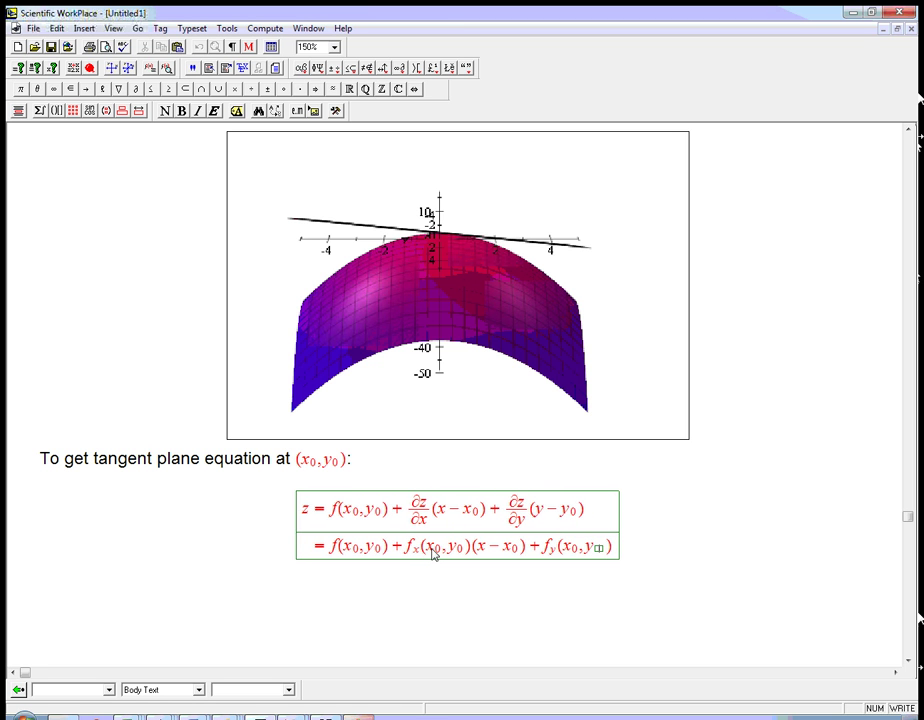
pyautogui.write('0')
pyautogui.press('Right')
pyautogui.write(')')
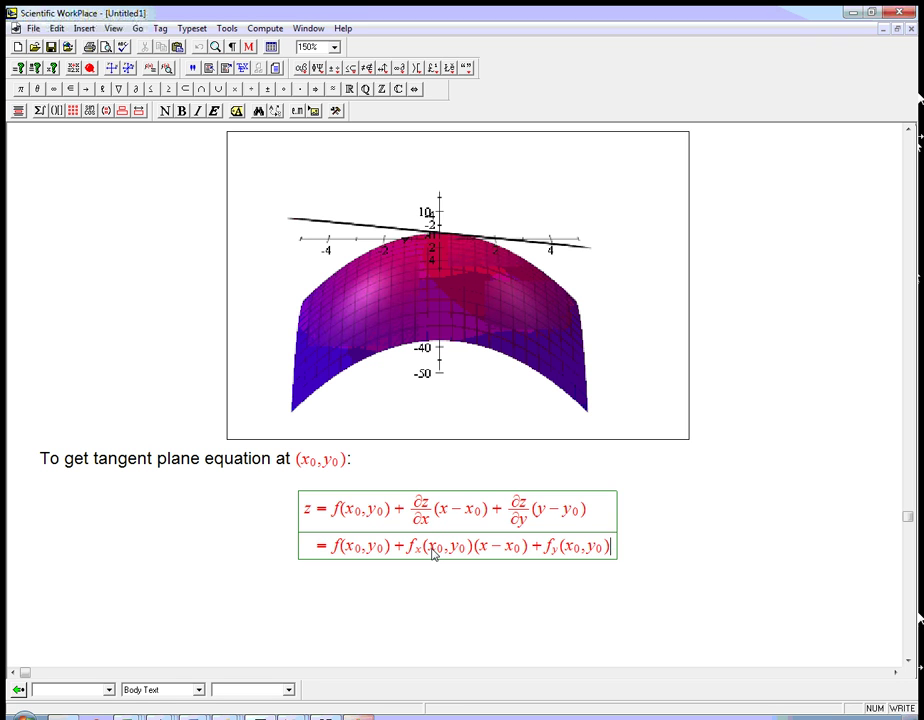
pyautogui.write('(y-y')
pyautogui.hotkey('ctrl', 'l')
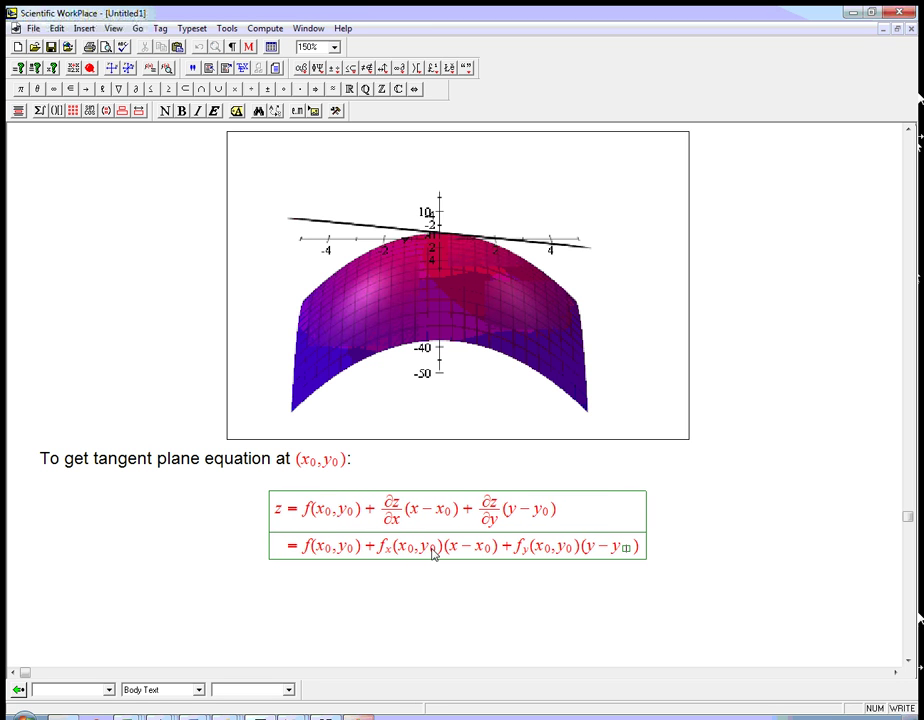
pyautogui.write('0')
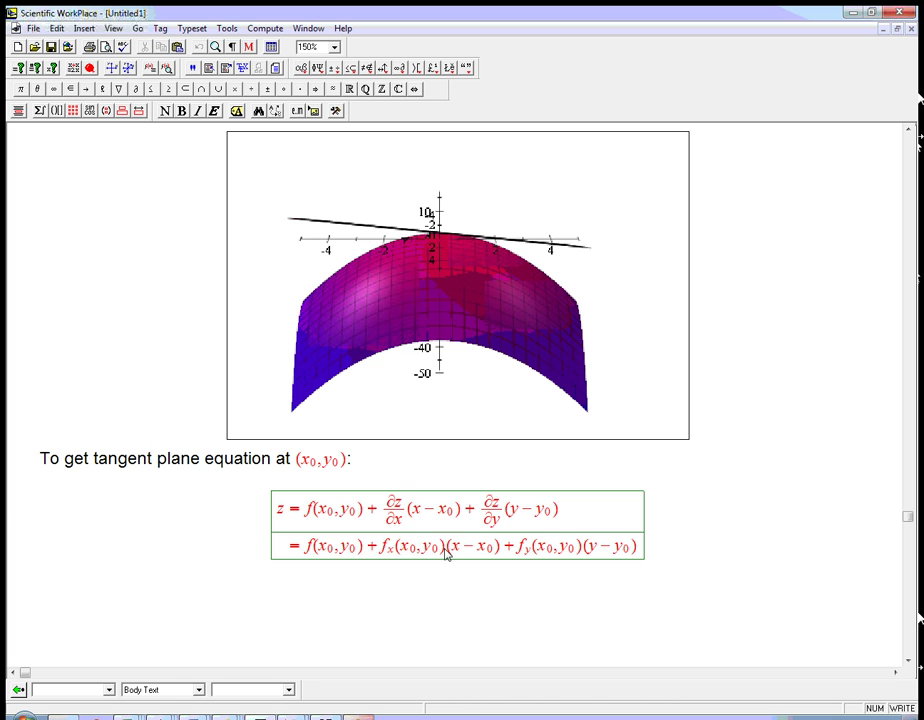
# Insert * multiplication signs after f_x(x₀,y₀) and f_y(x₀,y₀).
pyautogui.moveTo(446, 555); pyautogui.dragTo(381, 556)
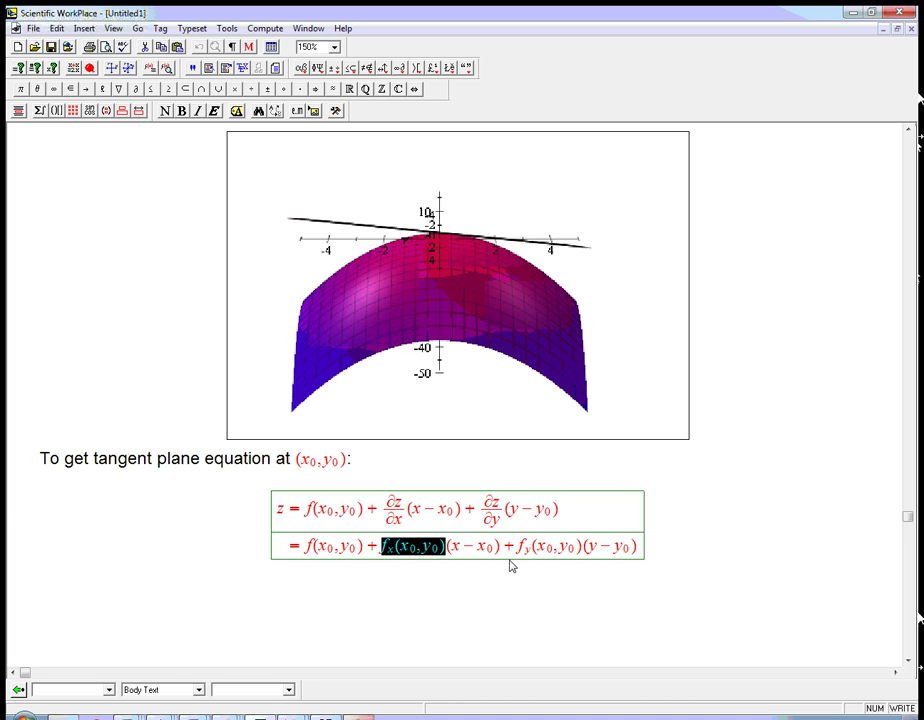
pyautogui.click(397, 552)
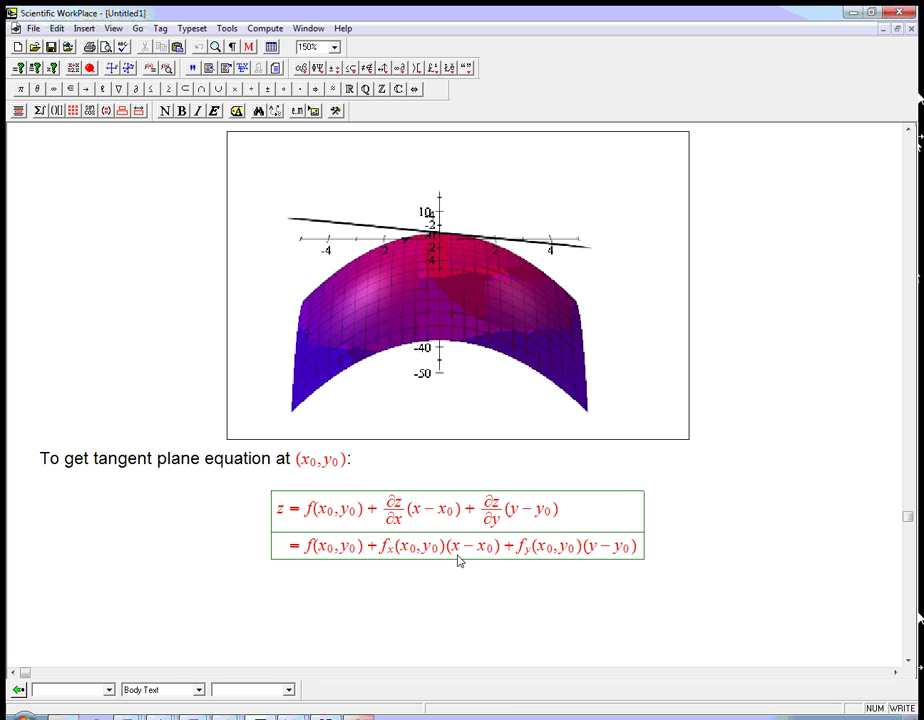
pyautogui.write('*')
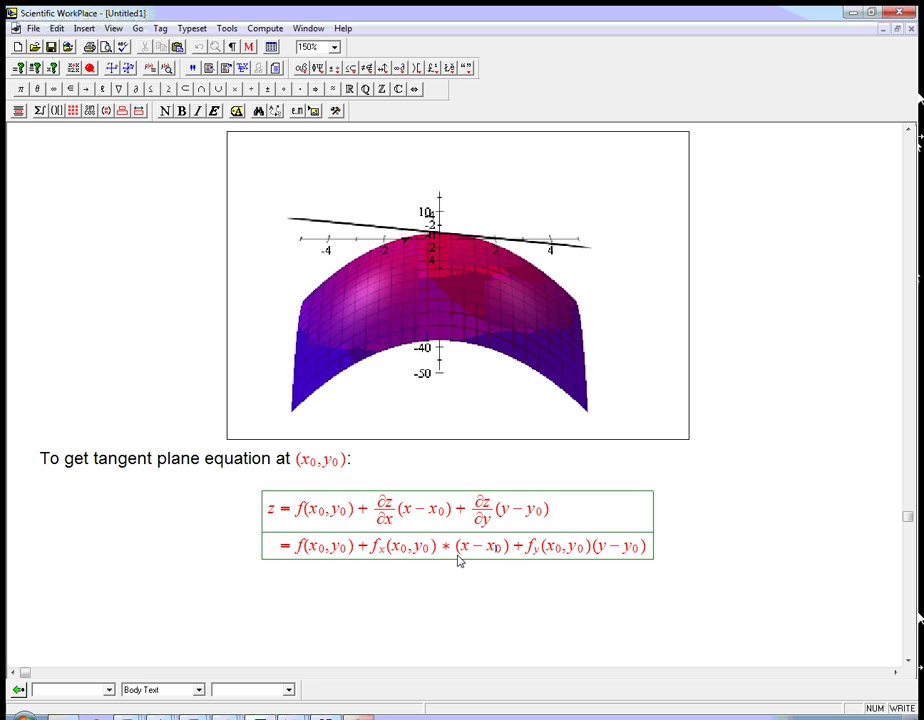
pyautogui.press('Right')
pyautogui.press('Right')
pyautogui.press('Right')
pyautogui.press('Right')
pyautogui.press('Right')
pyautogui.press('Right')
pyautogui.press('Right')
pyautogui.write('*')
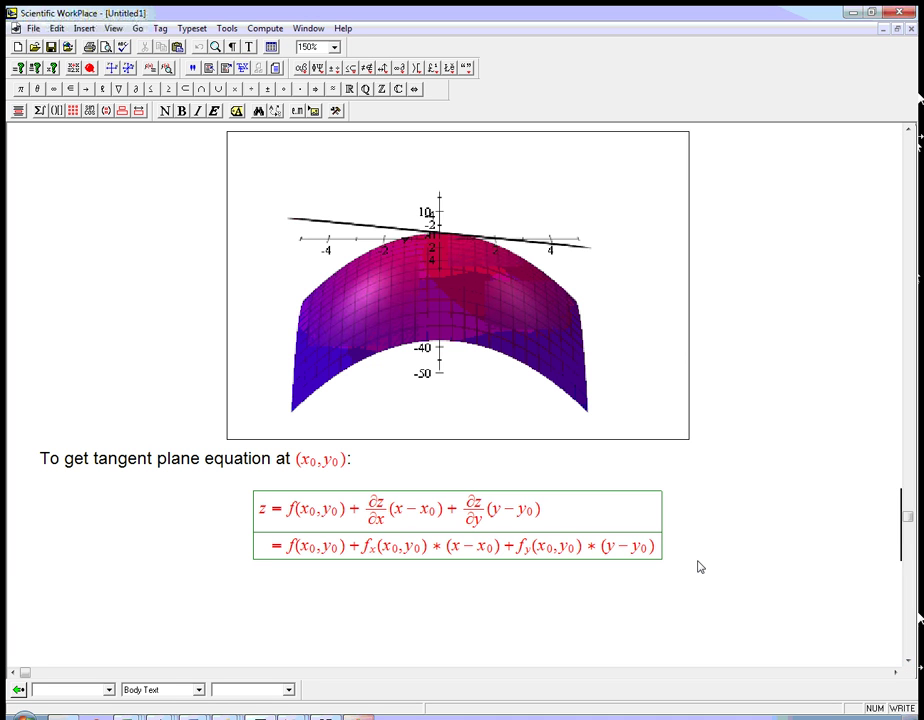
# Below the formula, type 'This usually works, but not always!!' then 'Even if the two partials exist, this might not work!'.
pyautogui.write('This usu')
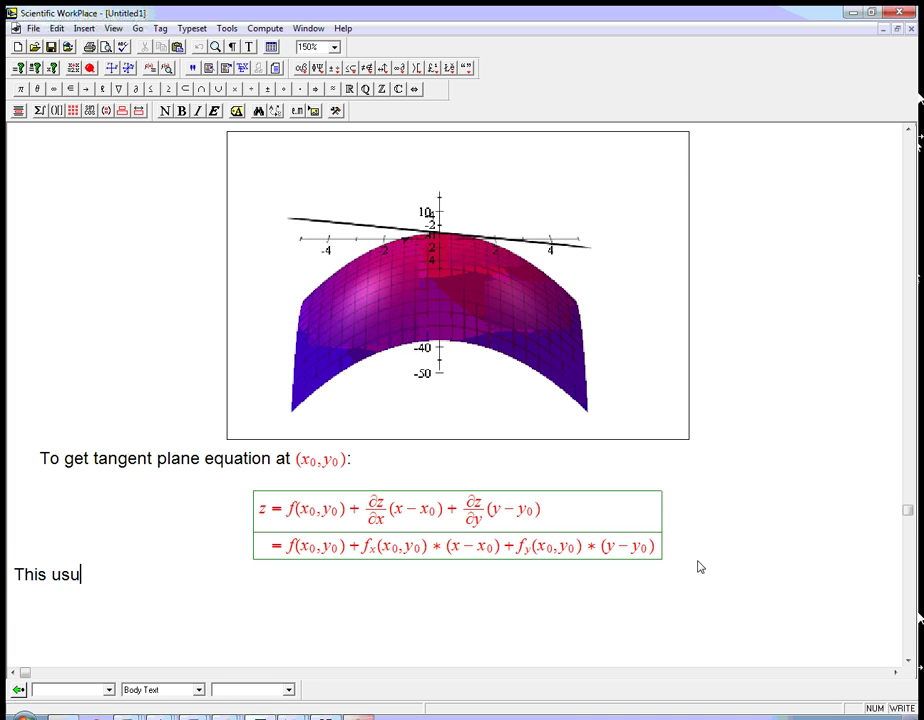
pyautogui.write('ally works, bu')
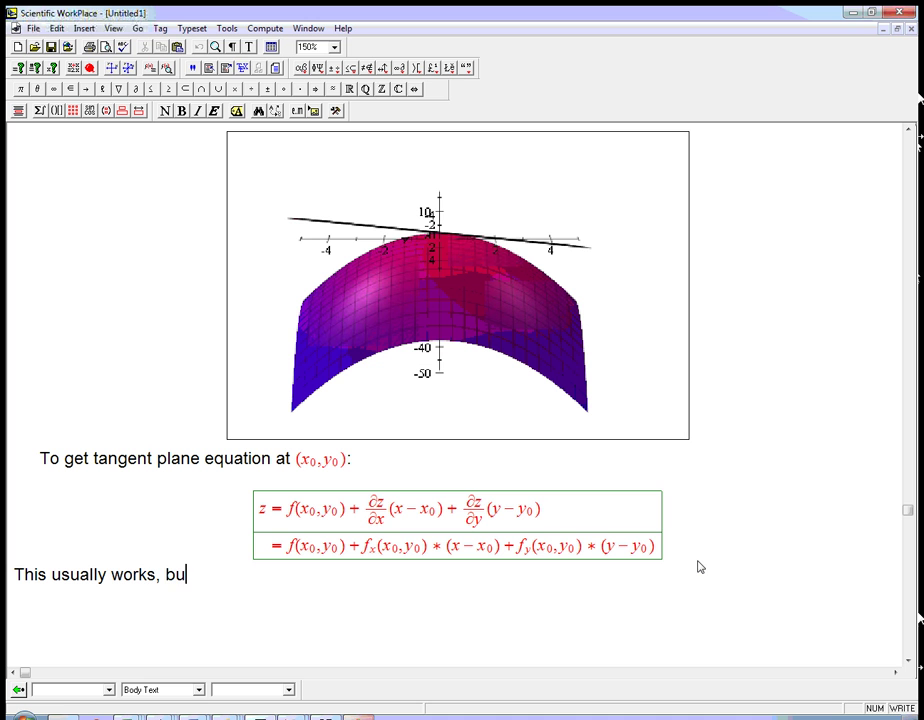
pyautogui.write('t not always!!')
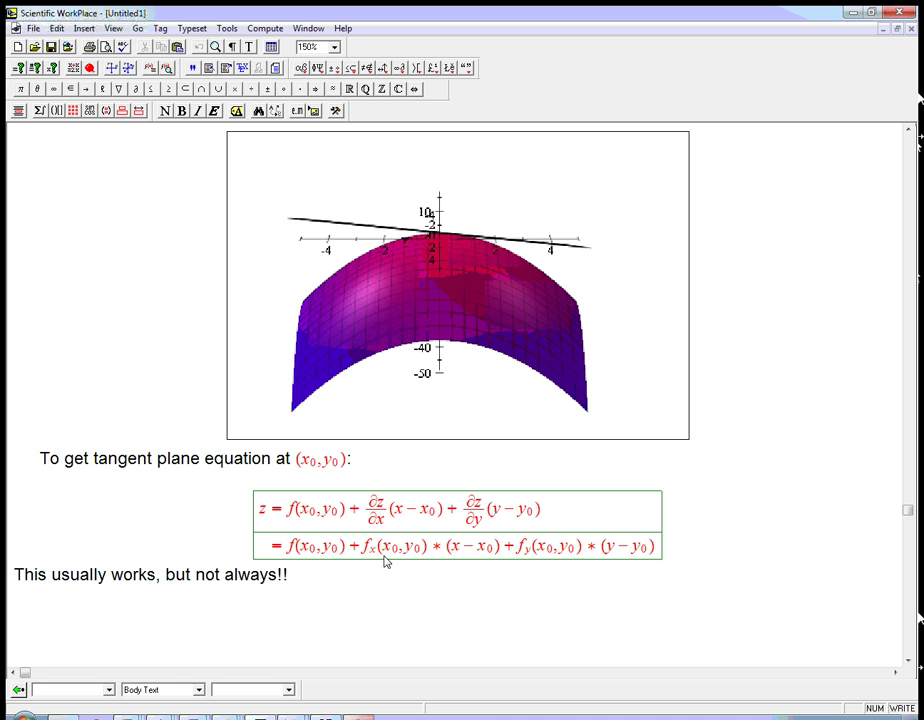
pyautogui.write('Even if the ')
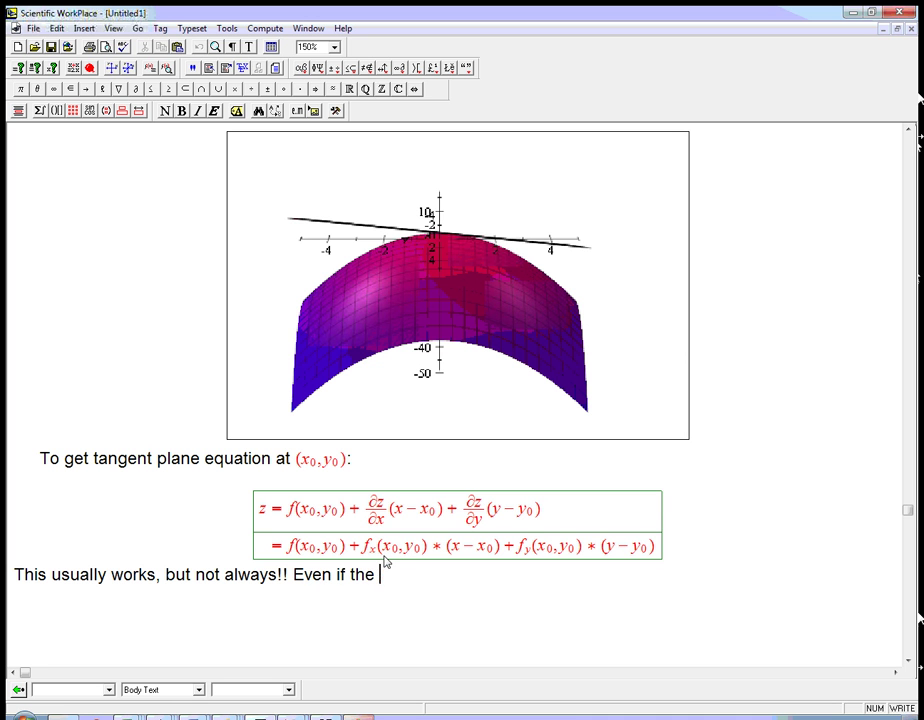
pyautogui.write('two partials ex')
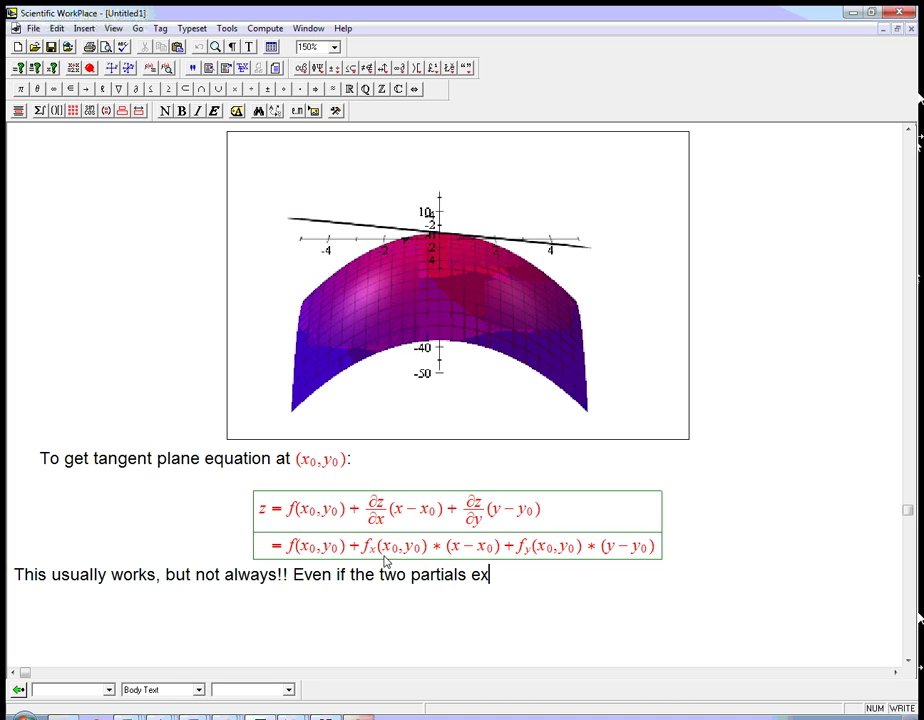
pyautogui.write('ist, this might not work!')
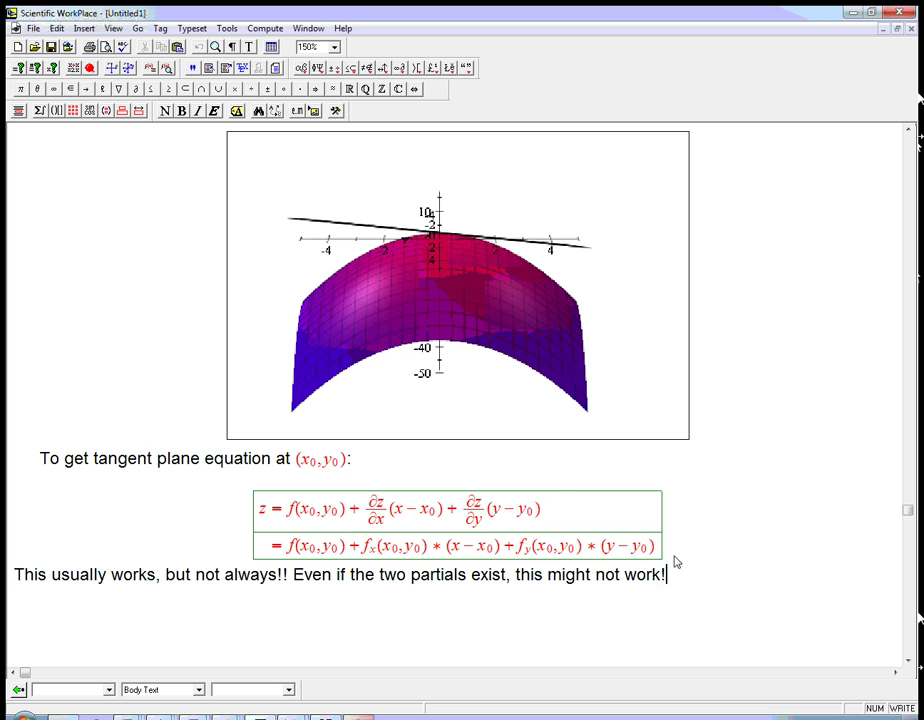
# Scroll down until the whole 3-D saddle plot under Tricky point! shows, then select it.
pyautogui.click(908, 662)
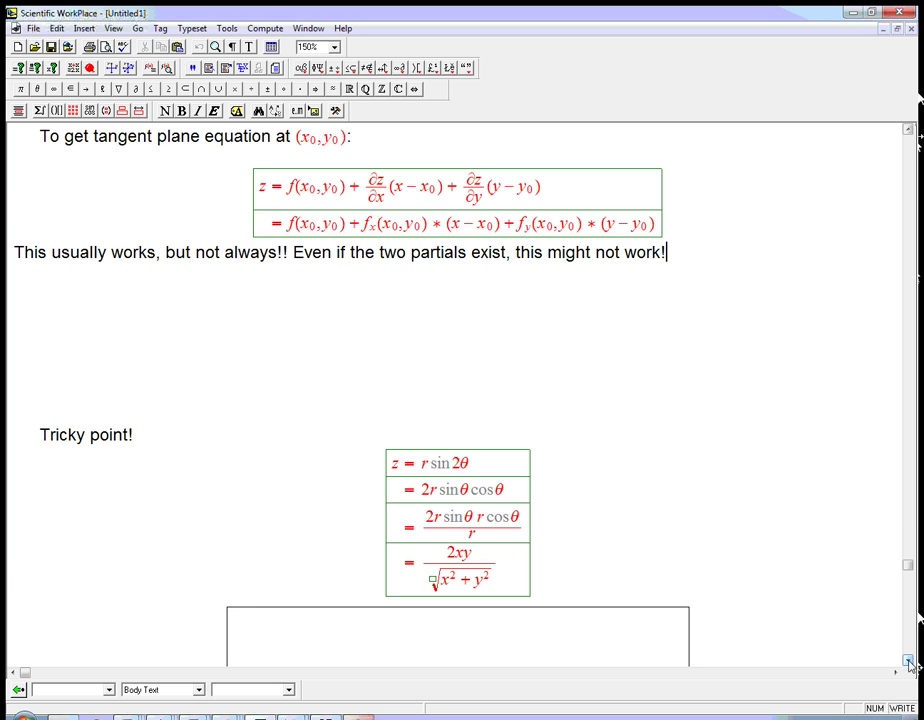
pyautogui.click(908, 662)
pyautogui.click(908, 662)
pyautogui.click(908, 662)
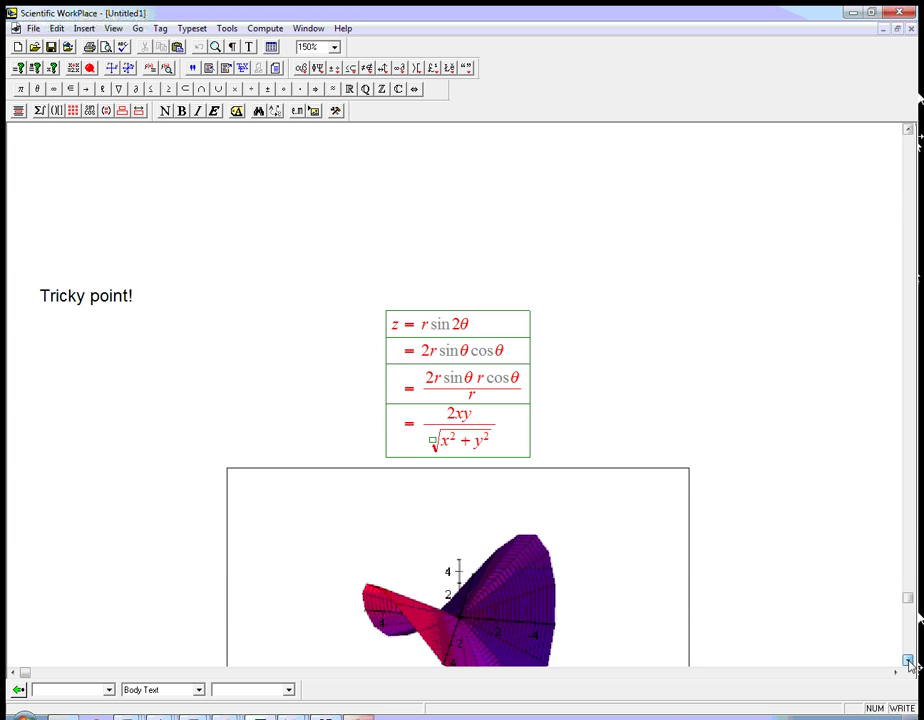
pyautogui.click(908, 662)
pyautogui.click(908, 662)
pyautogui.click(908, 662)
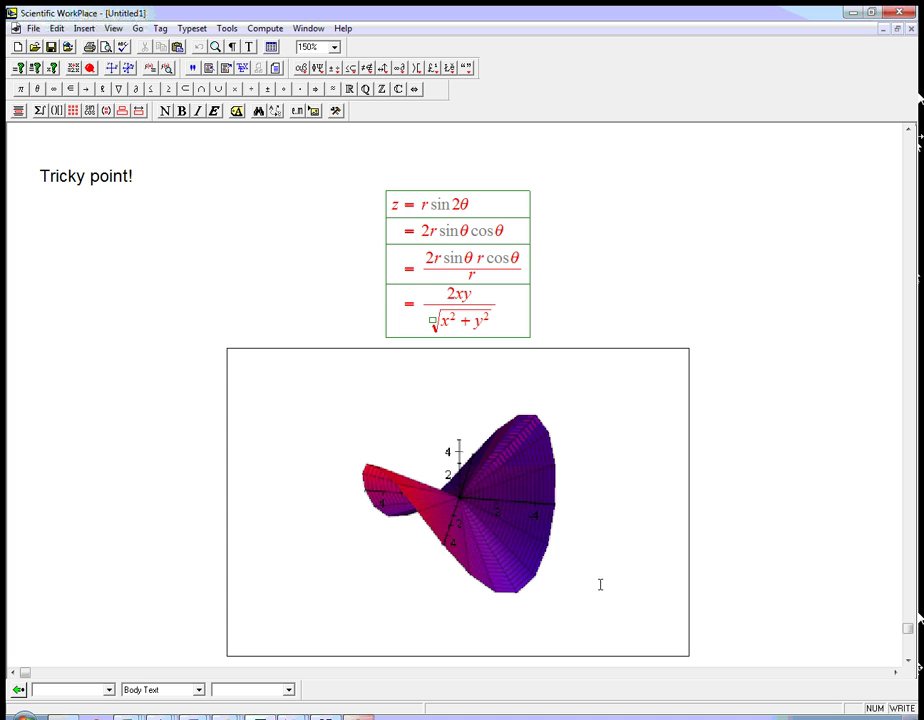
pyautogui.click(524, 517)
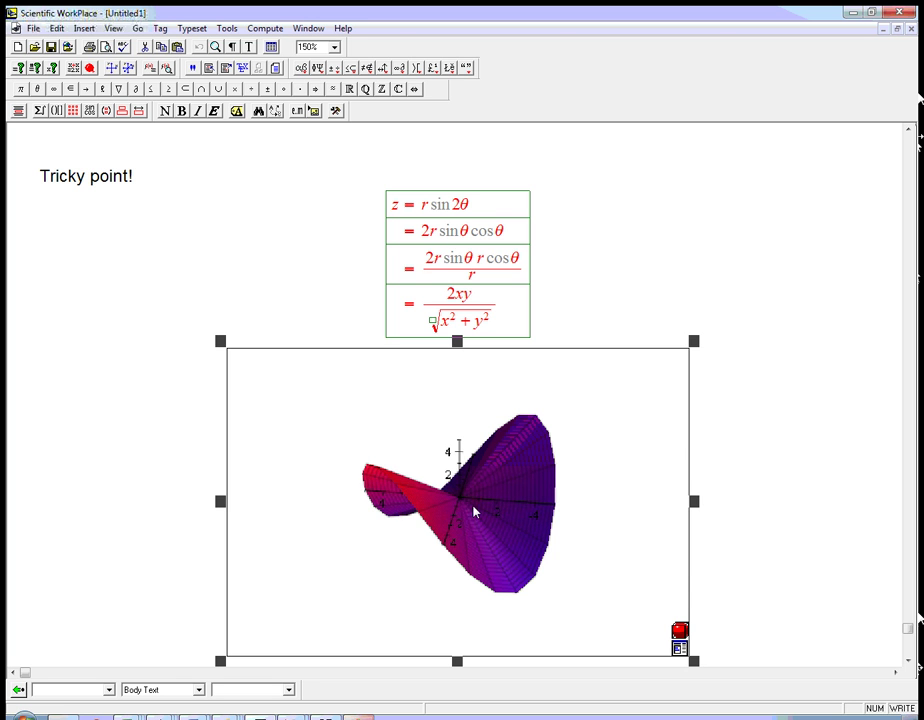
# Rotate the r sin2θ surface in VCam to a front-on bow-tie view and keep it.
pyautogui.moveTo(470, 508)
pyautogui.mouseDown()
pyautogui.moveTo(439, 507)
pyautogui.moveTo(471, 499)
pyautogui.mouseUp()
pyautogui.click(677, 630)
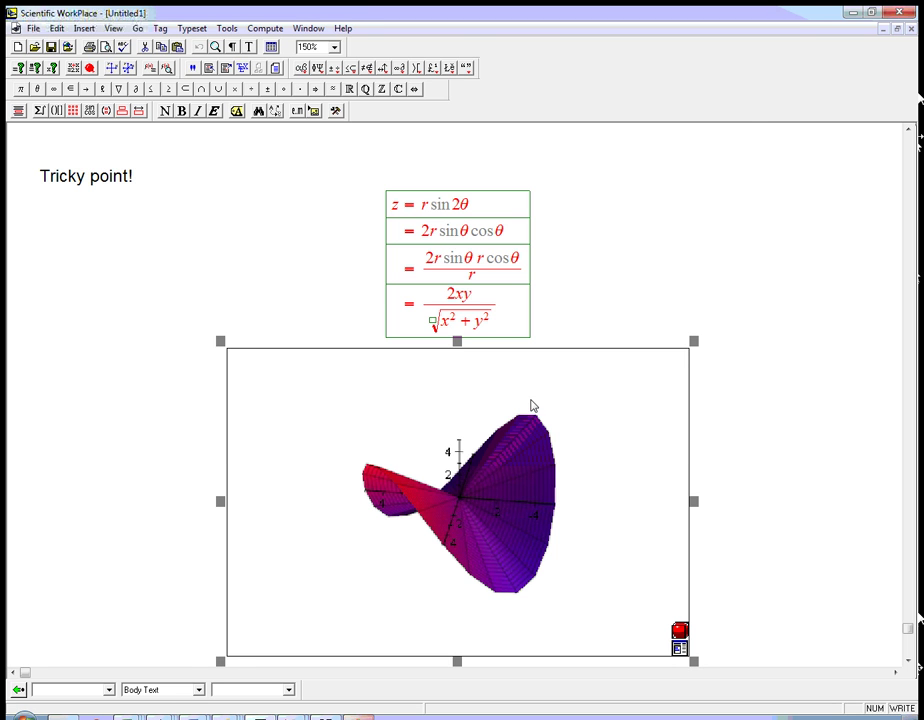
pyautogui.moveTo(468, 293); pyautogui.dragTo(351, 257)
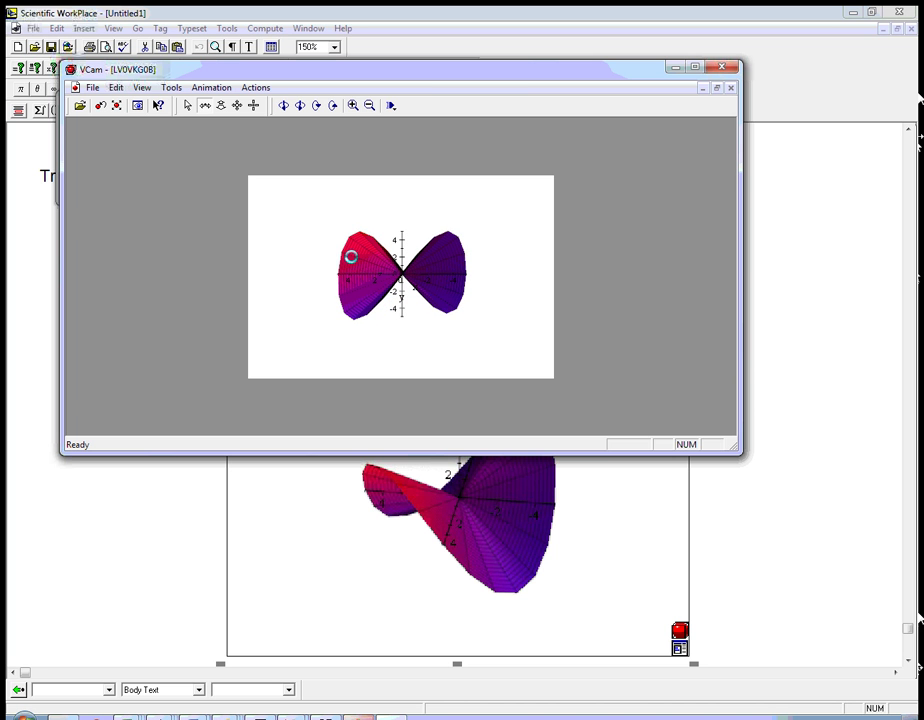
pyautogui.moveTo(351, 257); pyautogui.dragTo(435, 259)
pyautogui.moveTo(467, 259); pyautogui.dragTo(489, 259)
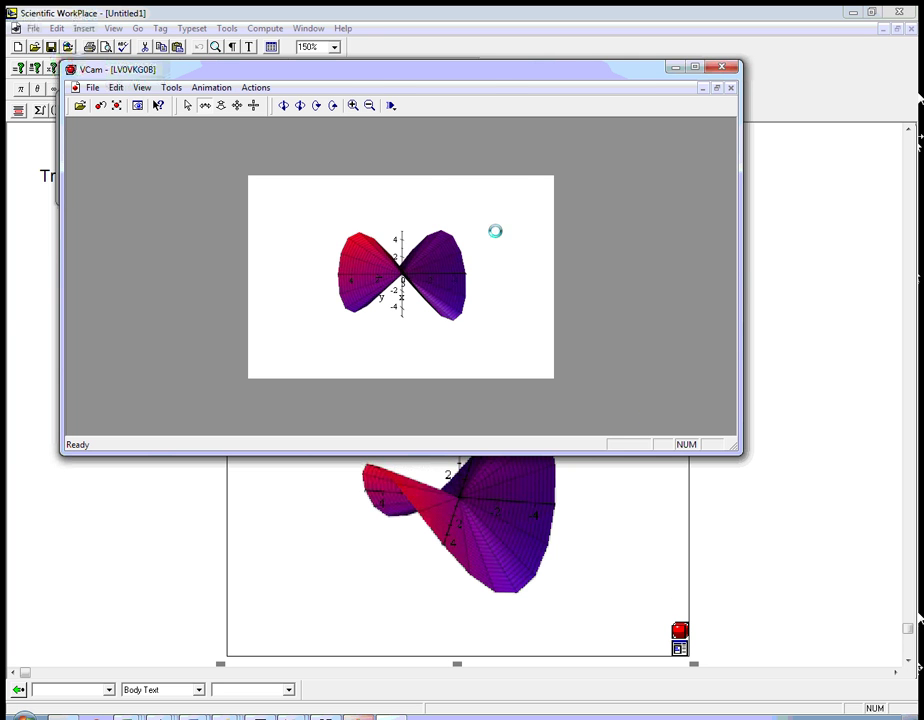
pyautogui.click(723, 67)
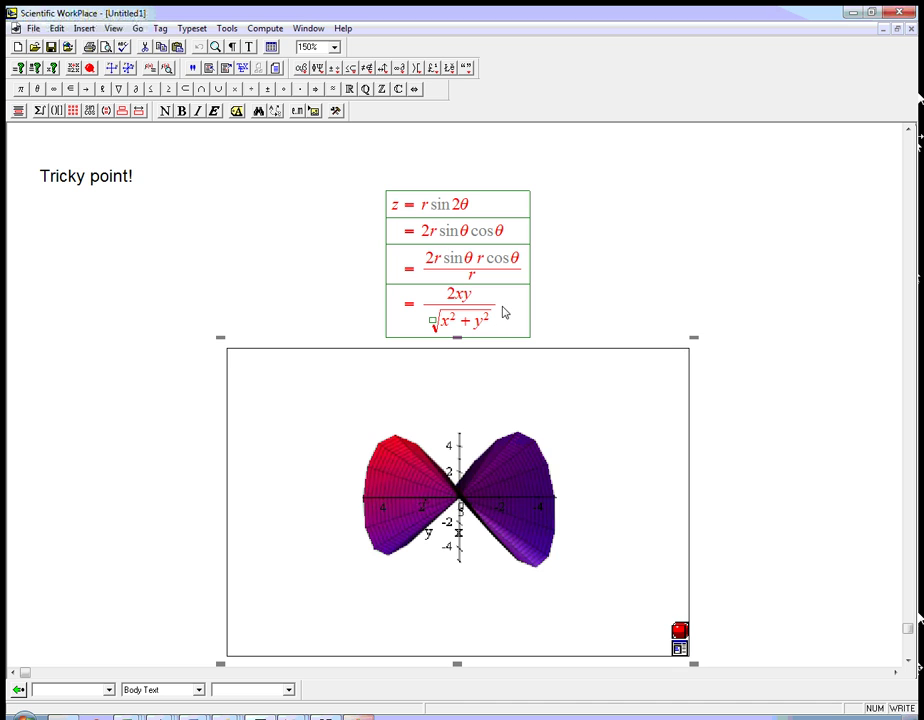
# Type the note "define to be 0 at origin" before the plot, with 0 in math.
pyautogui.press('Left')
pyautogui.write('d')
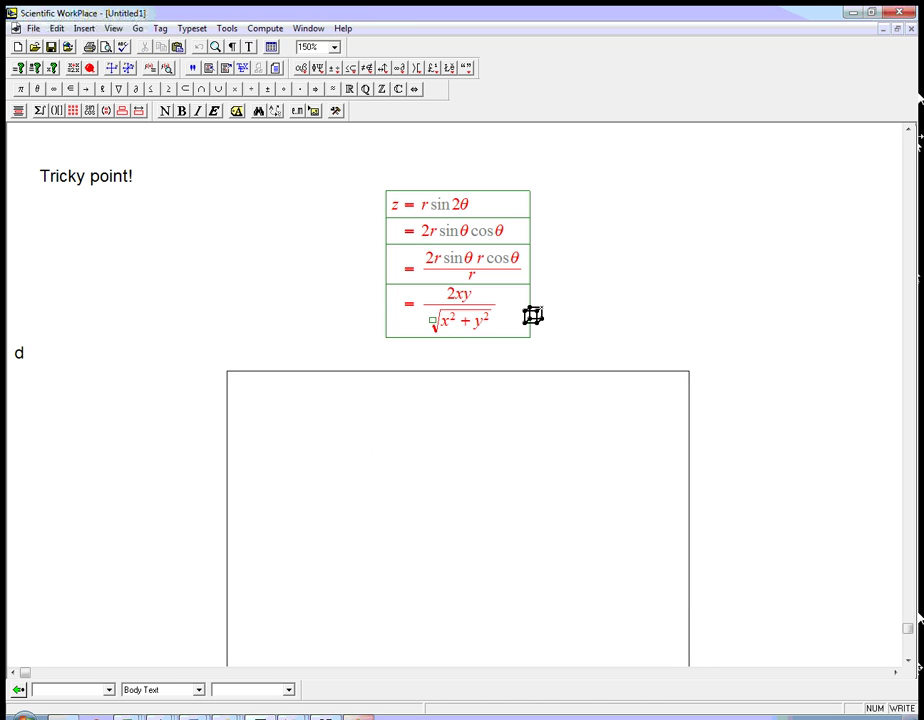
pyautogui.write('efine ')
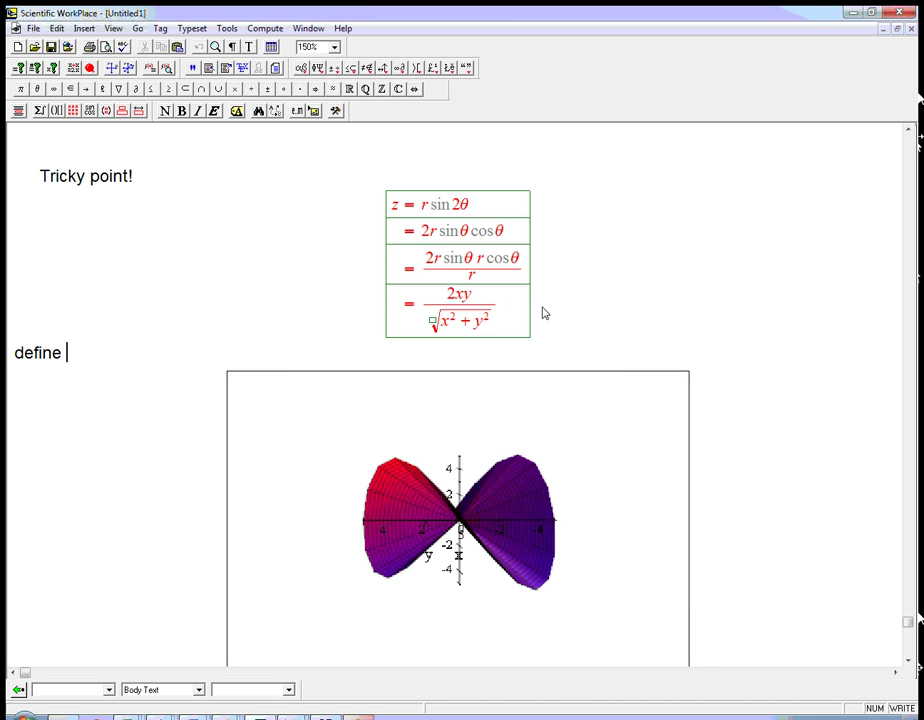
pyautogui.write('to be')
pyautogui.hotkey('ctrl', 'm')
pyautogui.write('0')
pyautogui.hotkey('ctrl', 't')
pyautogui.write('at origin')
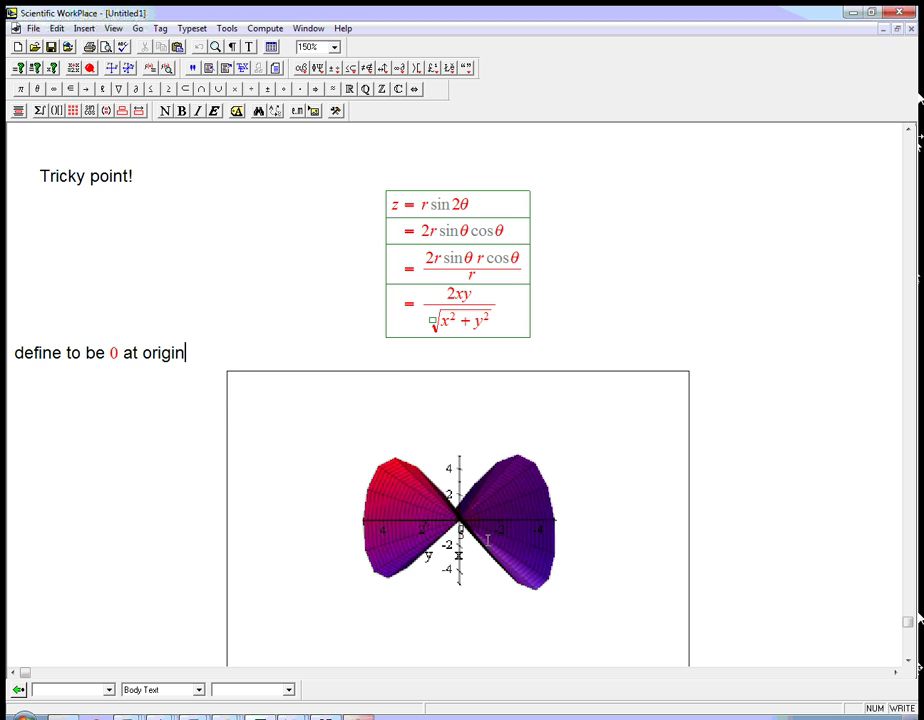
# Add the displayed equation f_x(0,0) = 0 = f_y(0,0) above the plot.
pyautogui.press('Down')
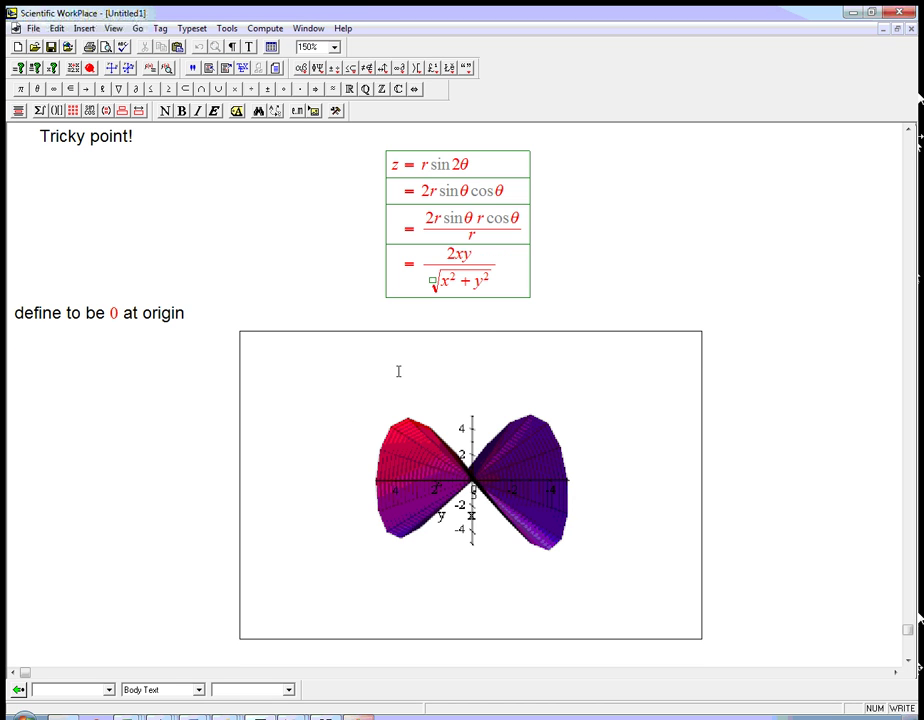
pyautogui.hotkey('ctrl', 'd')
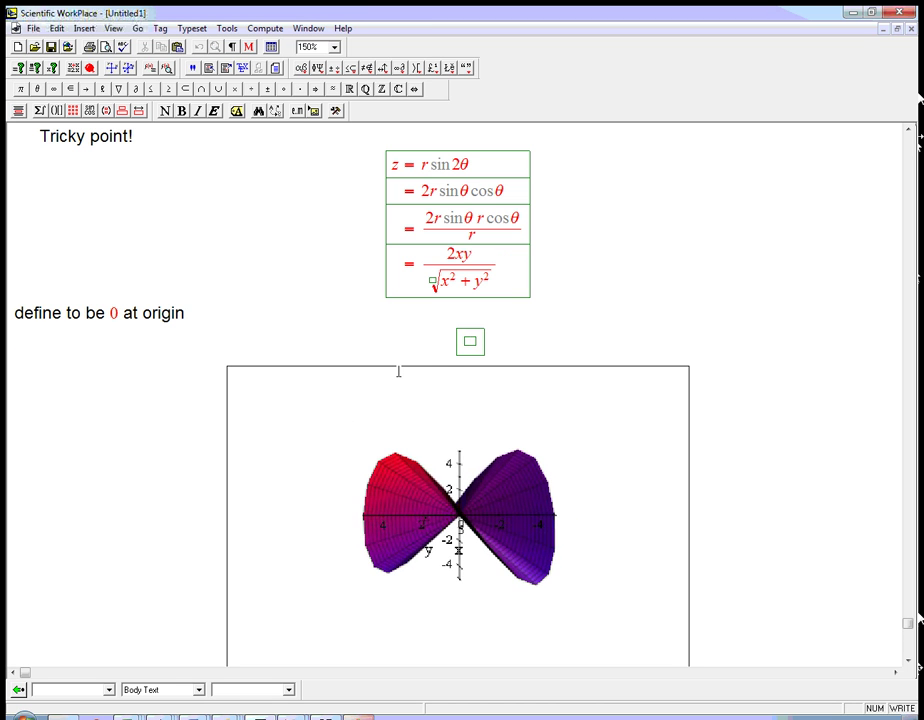
pyautogui.write('f')
pyautogui.hotkey('ctrl', 'l')
pyautogui.write('x')
pyautogui.press('Right')
pyautogui.write('(0')
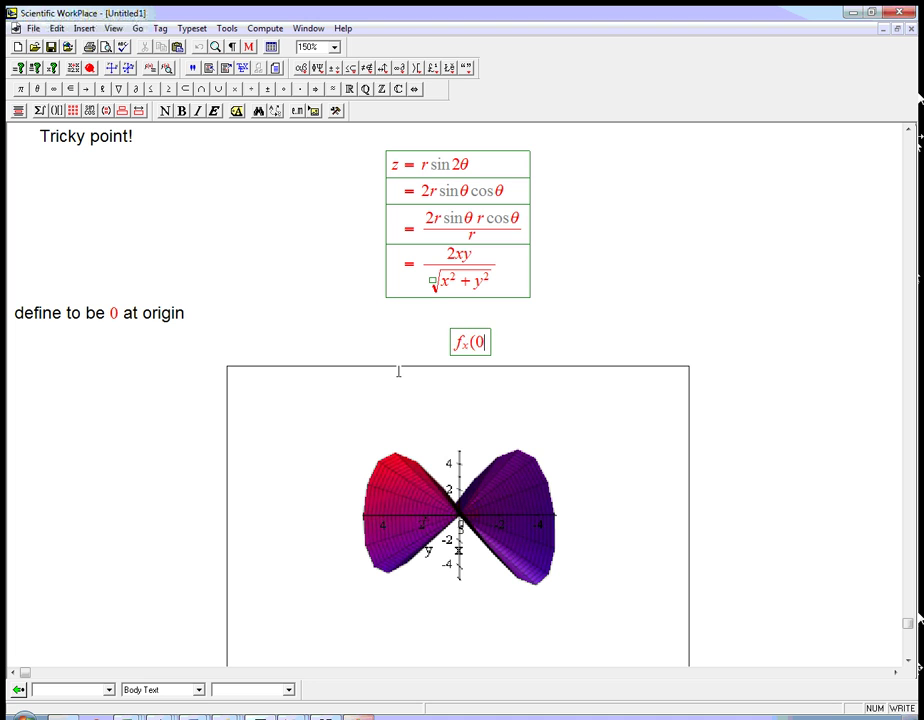
pyautogui.write(',0) = 0 ')
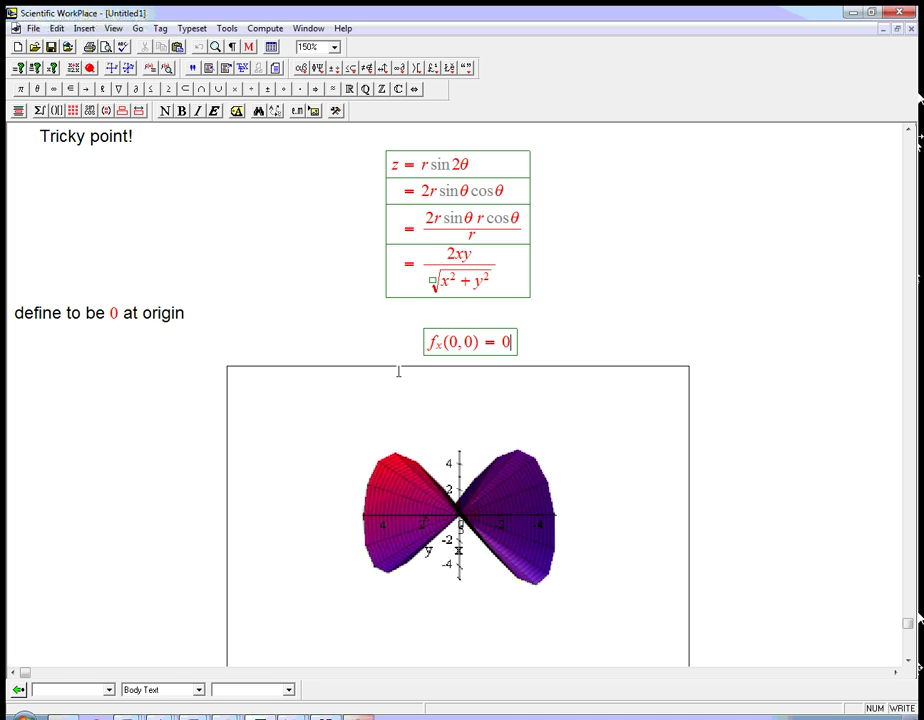
pyautogui.write('= fy')
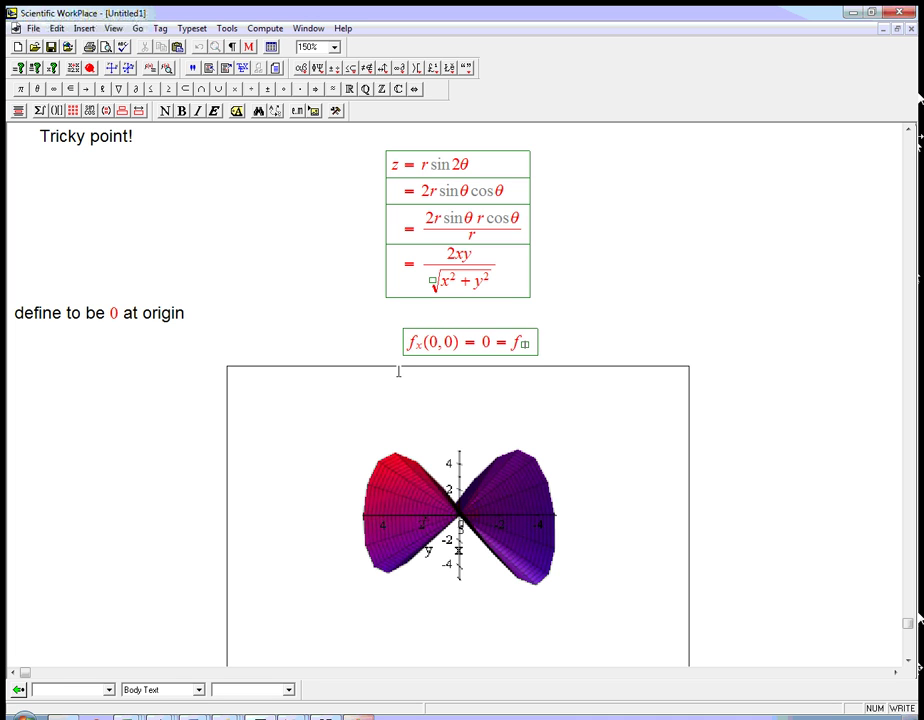
pyautogui.press('BackSpace')
pyautogui.hotkey('ctrl', 'l')
pyautogui.write('y')
pyautogui.press('Right')
pyautogui.hotkey('ctrl', '9')
pyautogui.write('0,0')
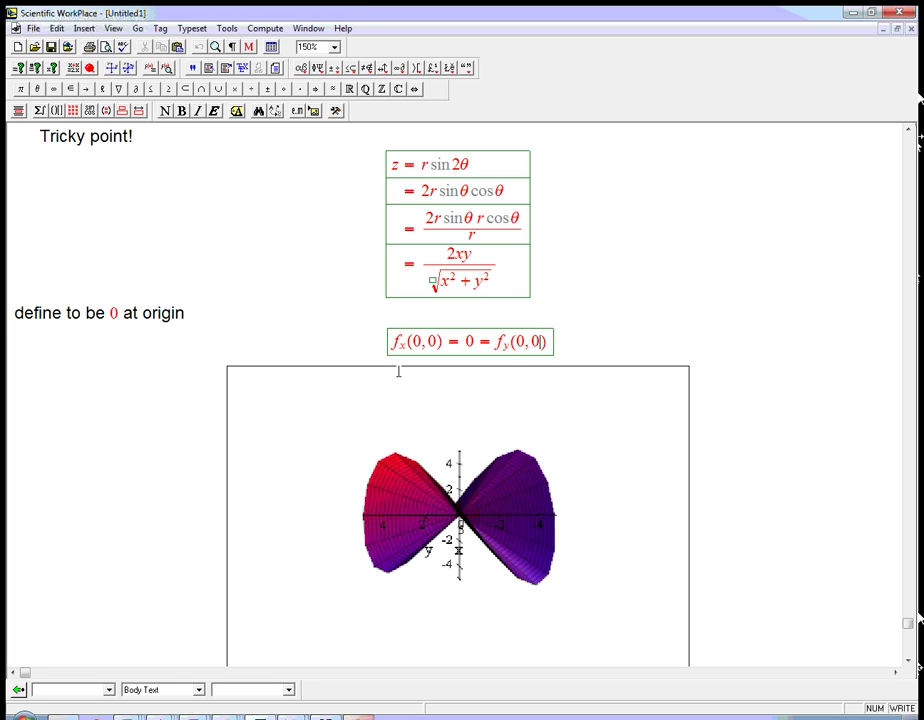
# Rotate the surface plot in VCam to an angled view with wings meeting at the origin.
pyautogui.click(908, 130)
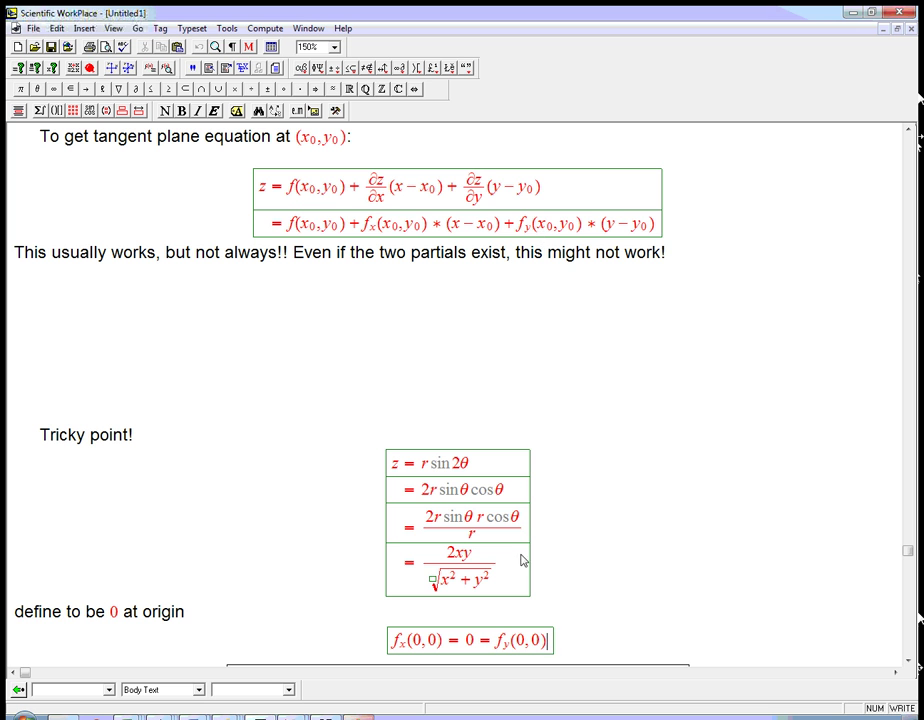
pyautogui.click(908, 660)
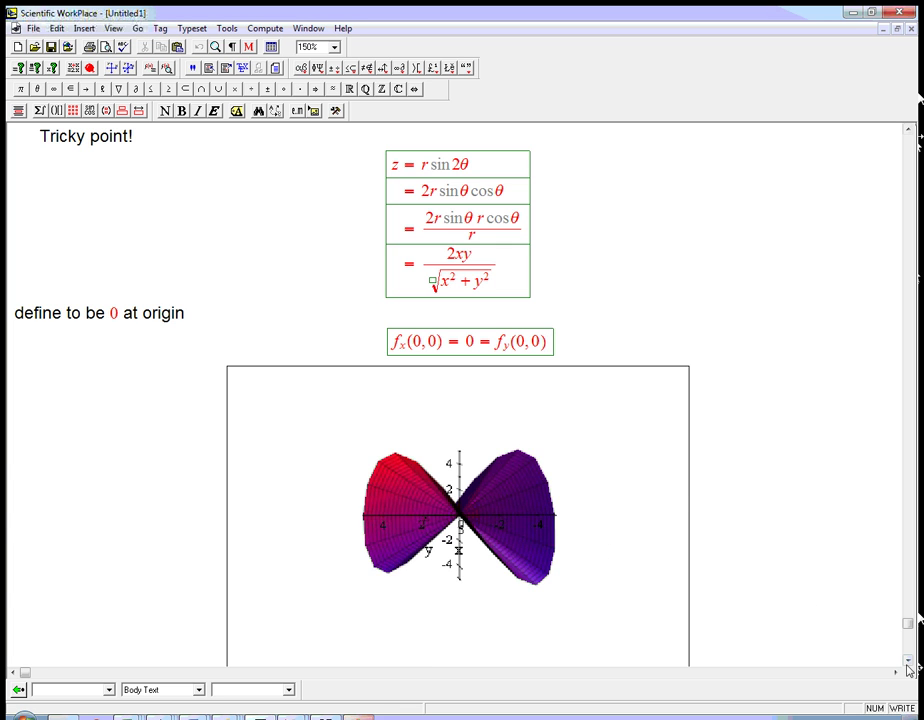
pyautogui.click(908, 660)
pyautogui.click(680, 498)
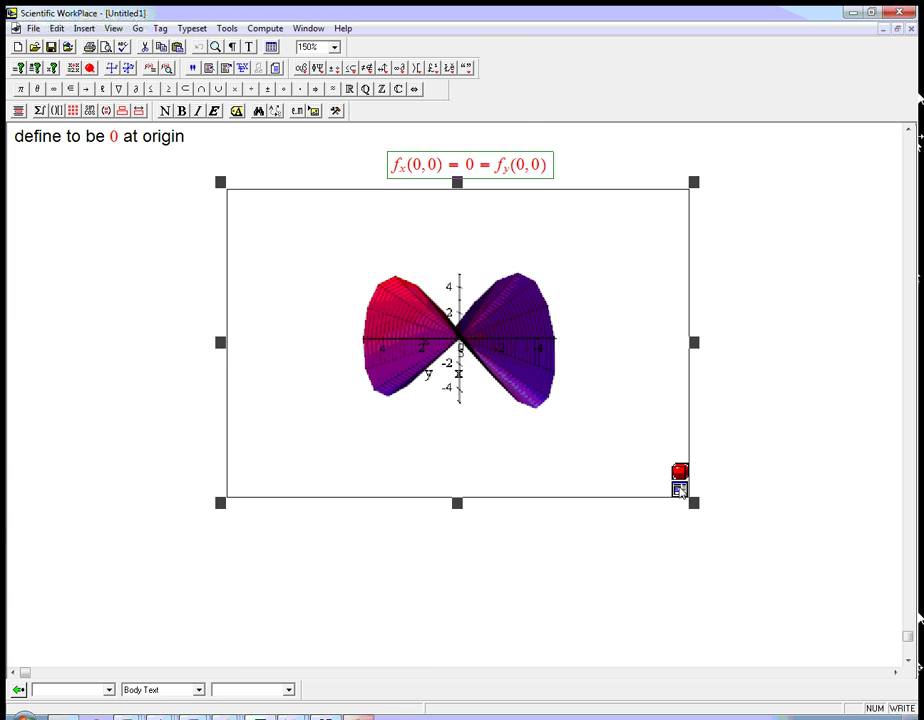
pyautogui.click(680, 472)
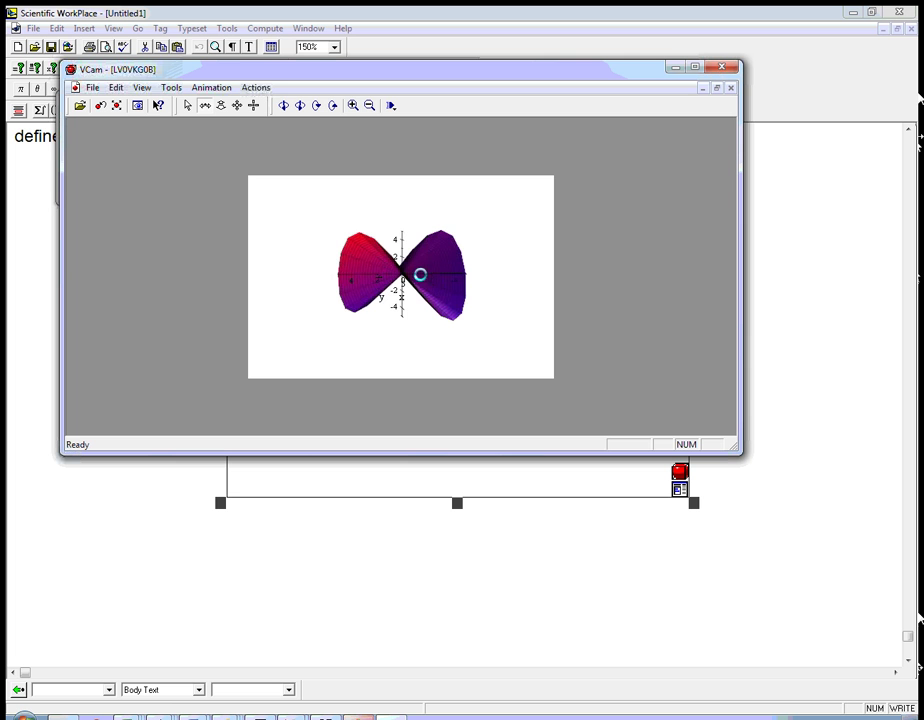
pyautogui.moveTo(400, 297); pyautogui.dragTo(273, 229)
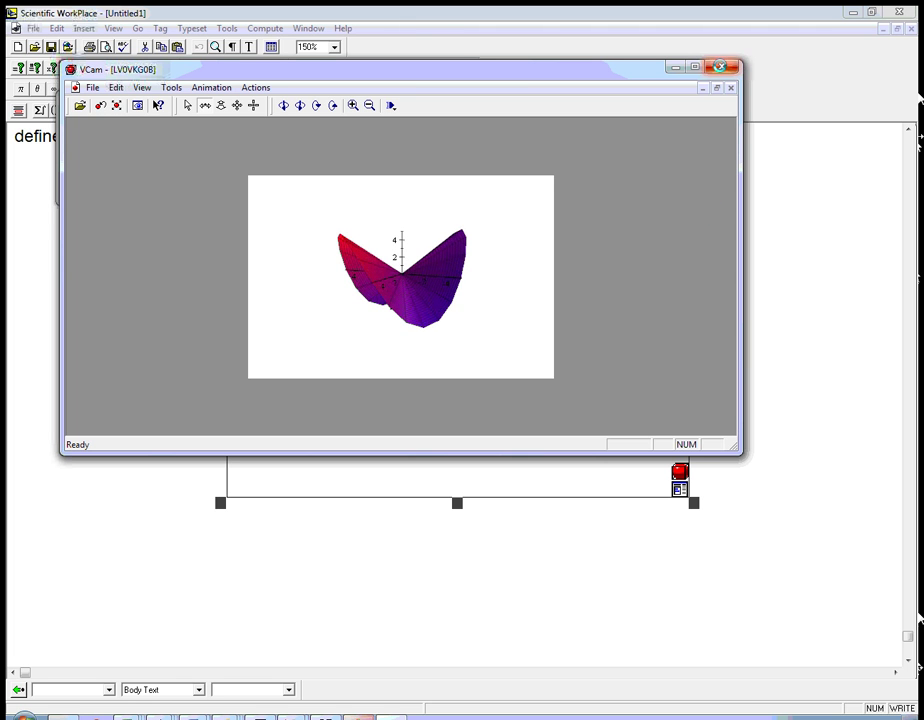
pyautogui.click(719, 67)
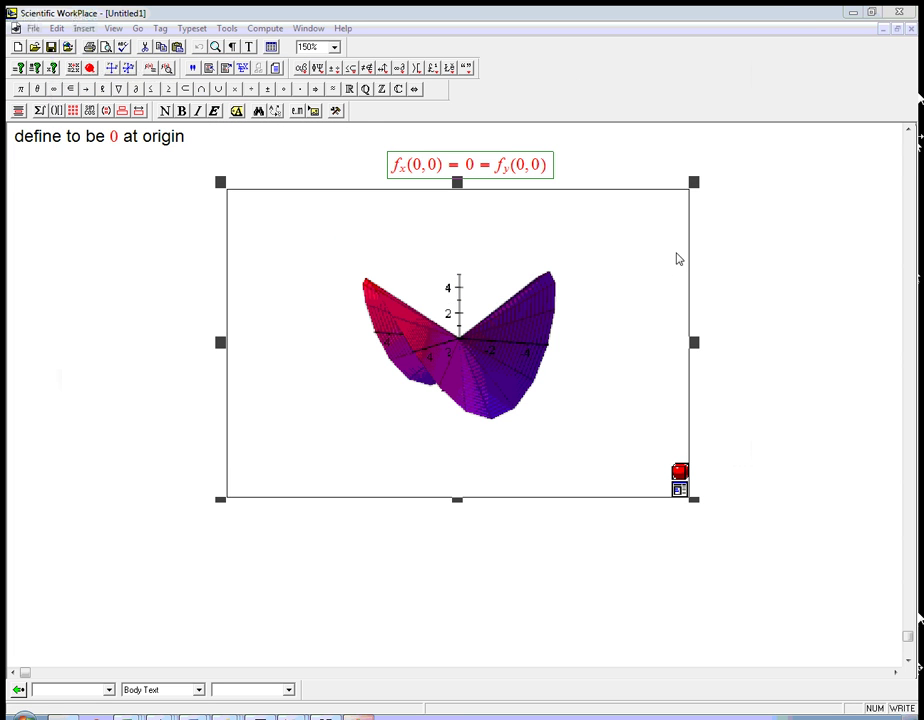
pyautogui.click(909, 130)
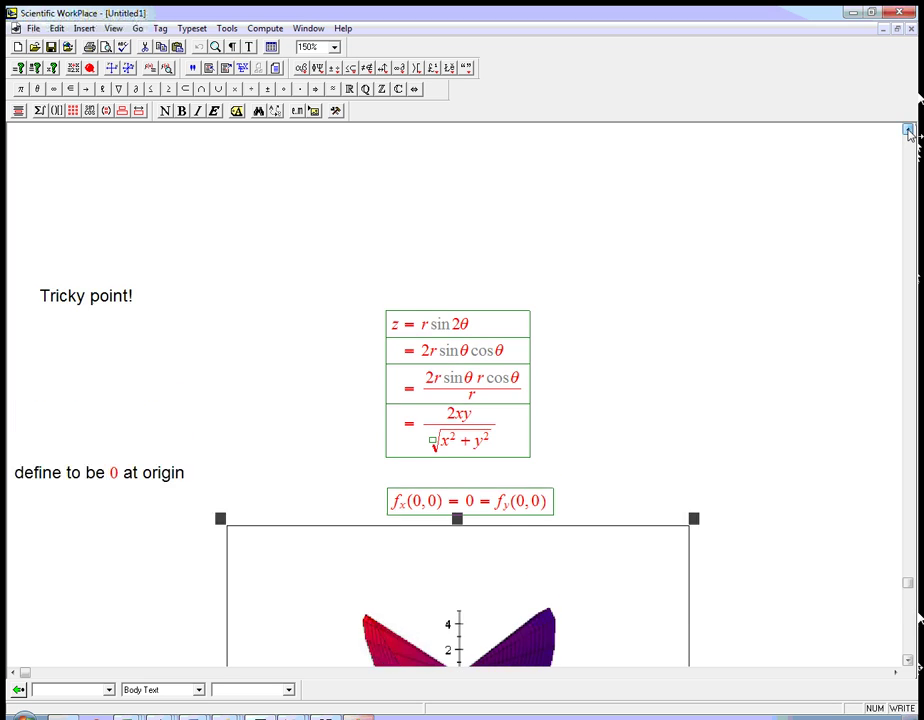
pyautogui.moveTo(909, 130); pyautogui.dragTo(909, 130)
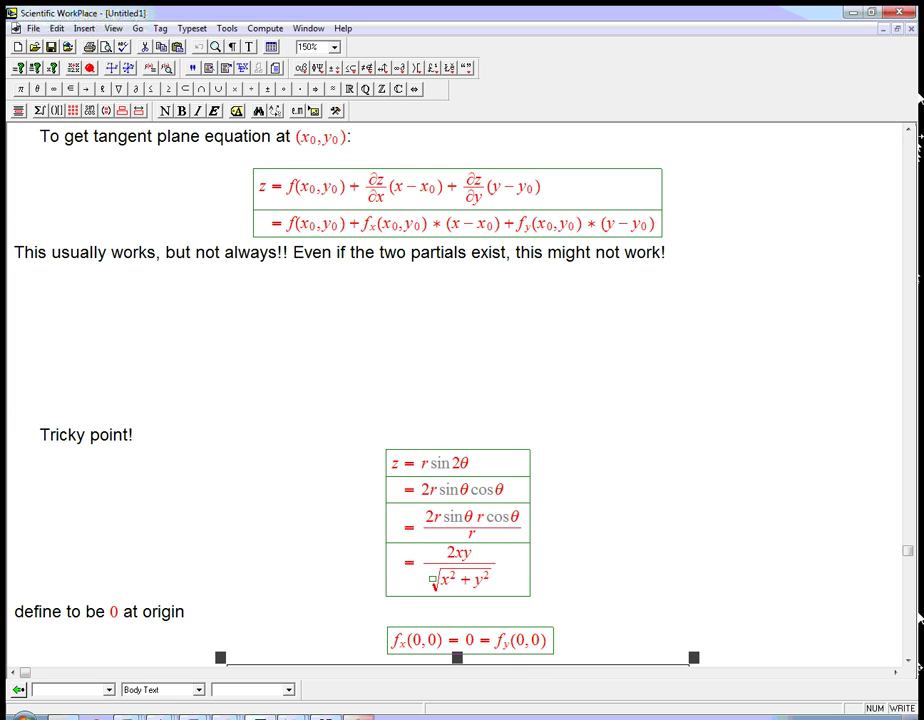